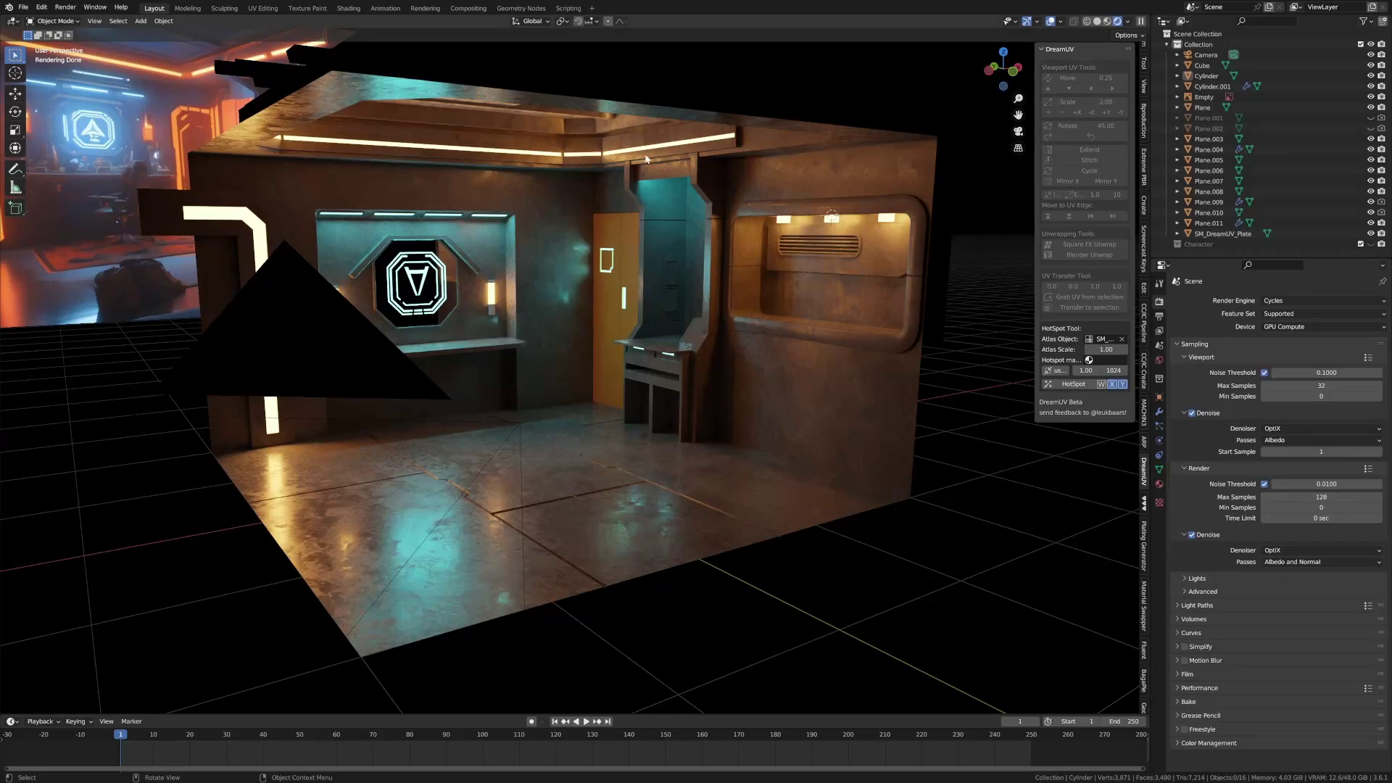
- Examine the DUV_Painted_DGrey material's node setup and the dirt, dust, fingerprint, grunge and scratches assets in the Realistic_Touch catalog
{"action": "middle_click_drag", "start_coordinate": [639, 180], "coordinate": [628, 177]}
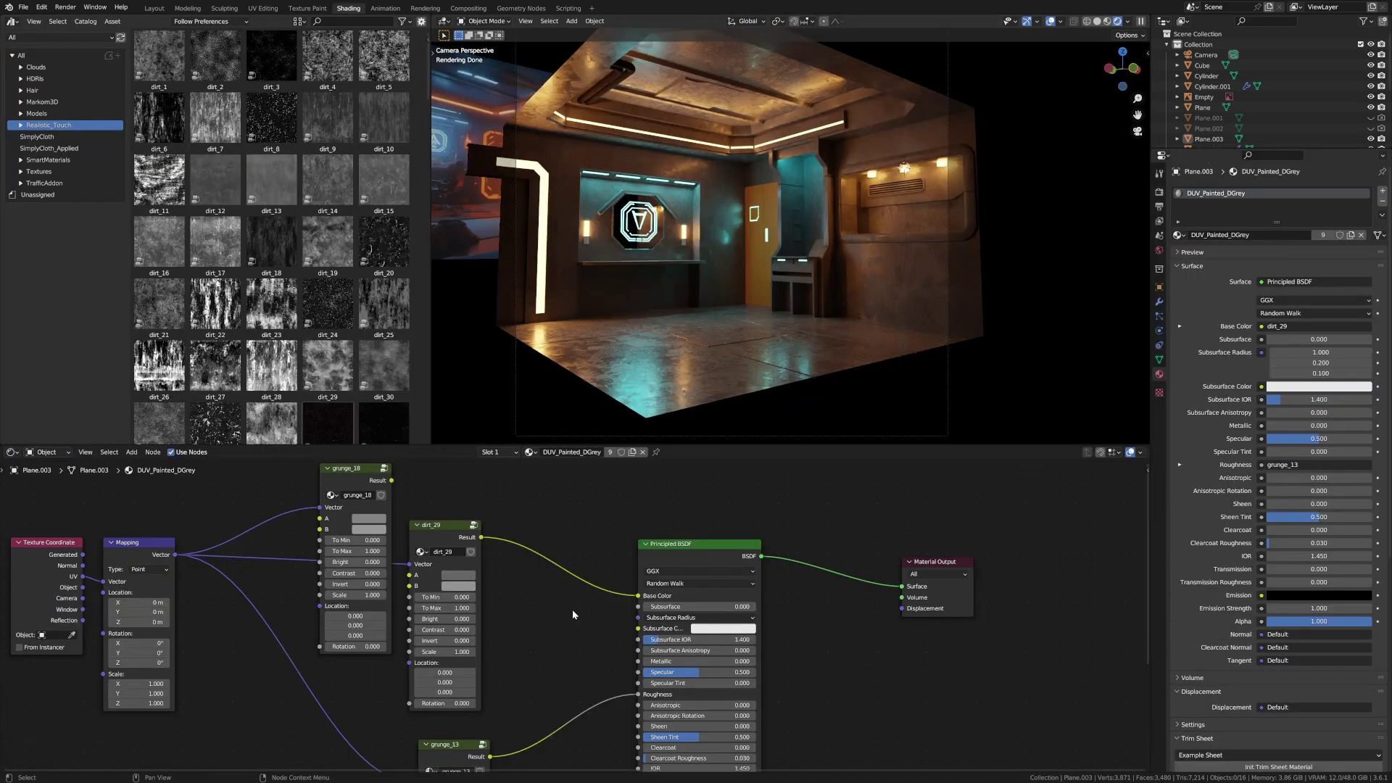
{"action": "middle_click_drag", "start_coordinate": [572, 610], "coordinate": [591, 584]}
{"action": "scroll", "coordinate": [609, 578], "scroll_direction": "down", "scroll_amount": 2}
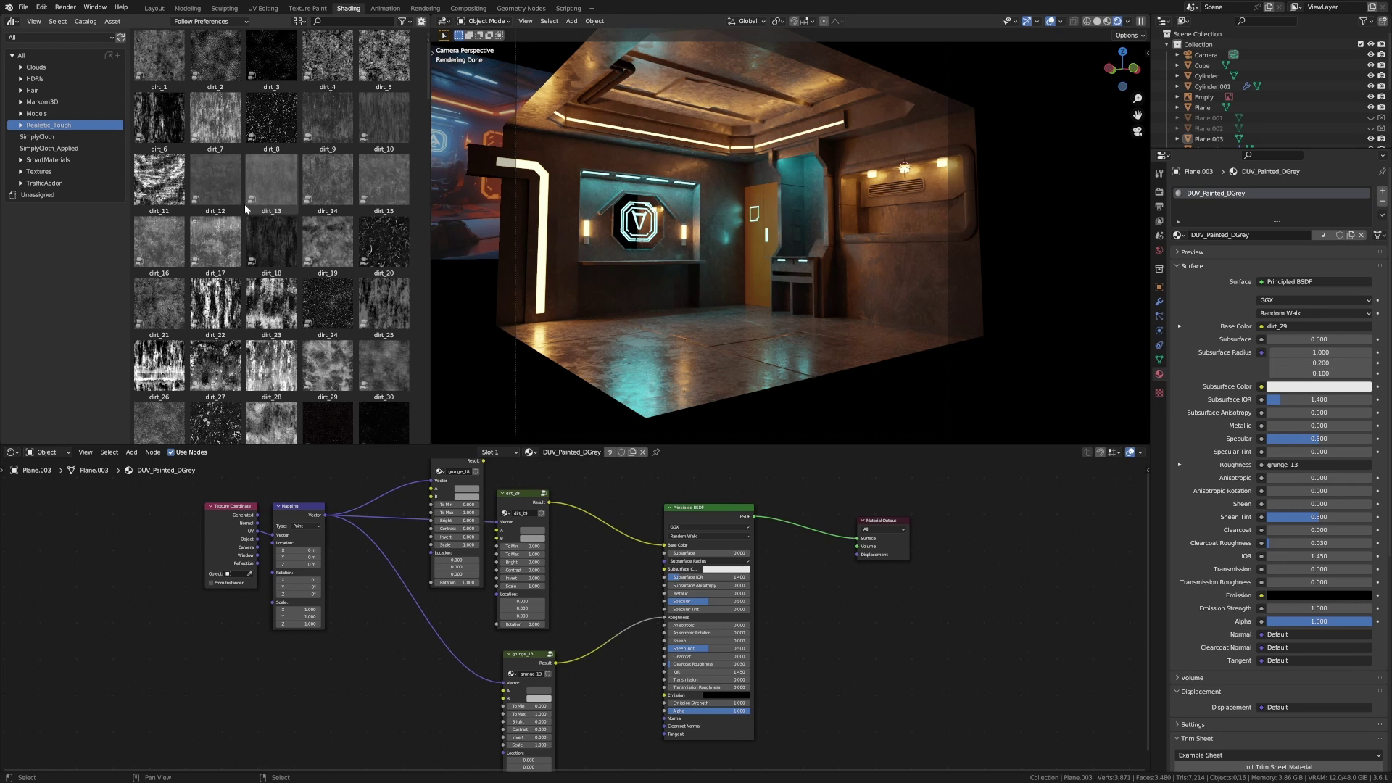
{"action": "scroll", "coordinate": [250, 217], "scroll_direction": "down", "scroll_amount": 5}
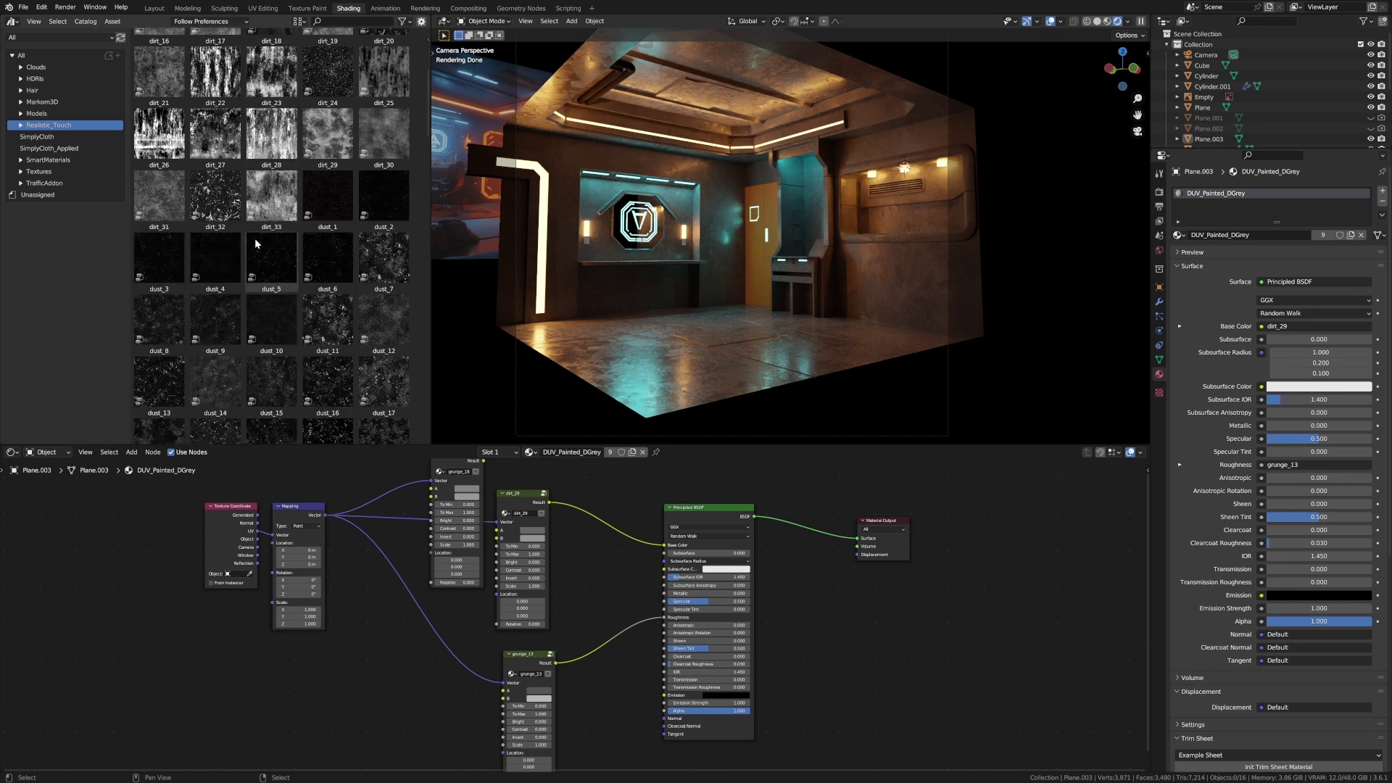
{"action": "scroll", "coordinate": [254, 244], "scroll_direction": "down", "scroll_amount": 10}
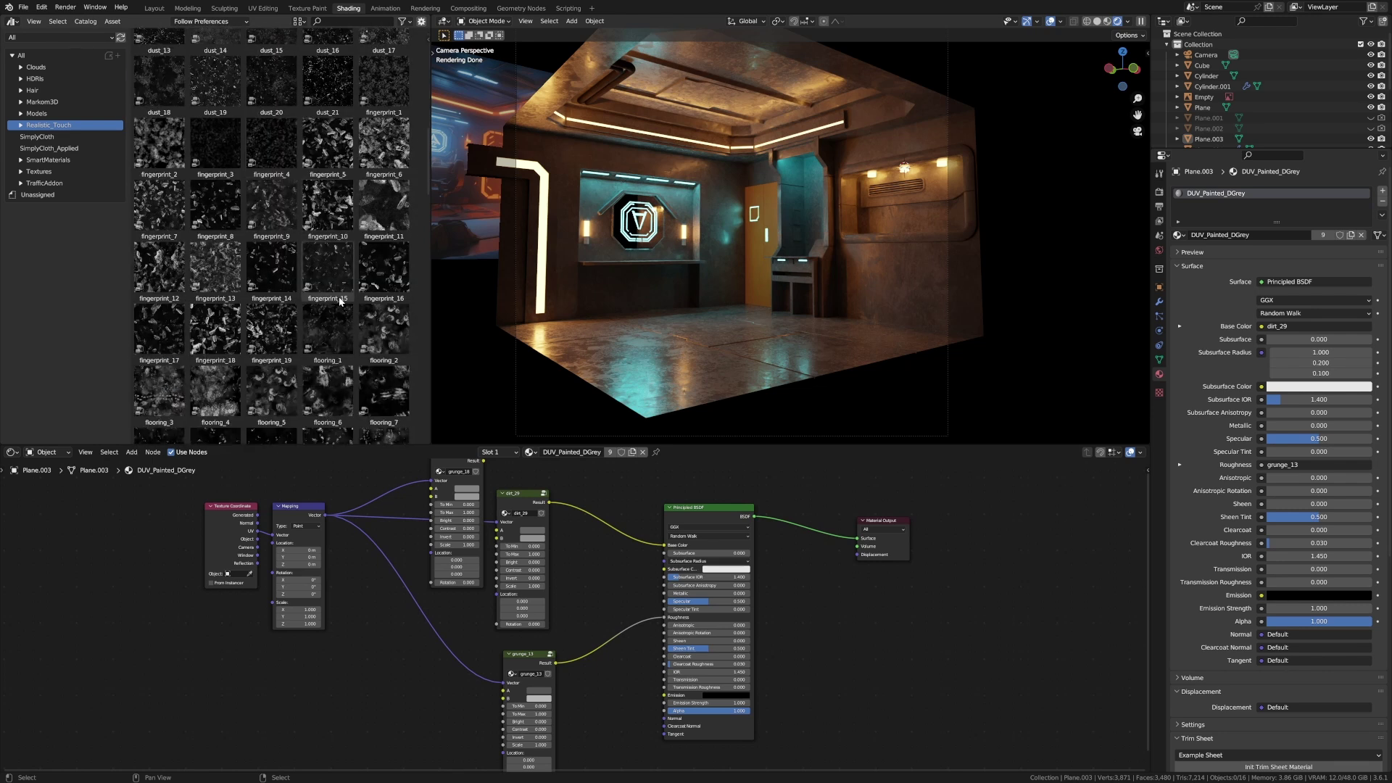
{"action": "scroll", "coordinate": [340, 301], "scroll_direction": "down", "scroll_amount": 2}
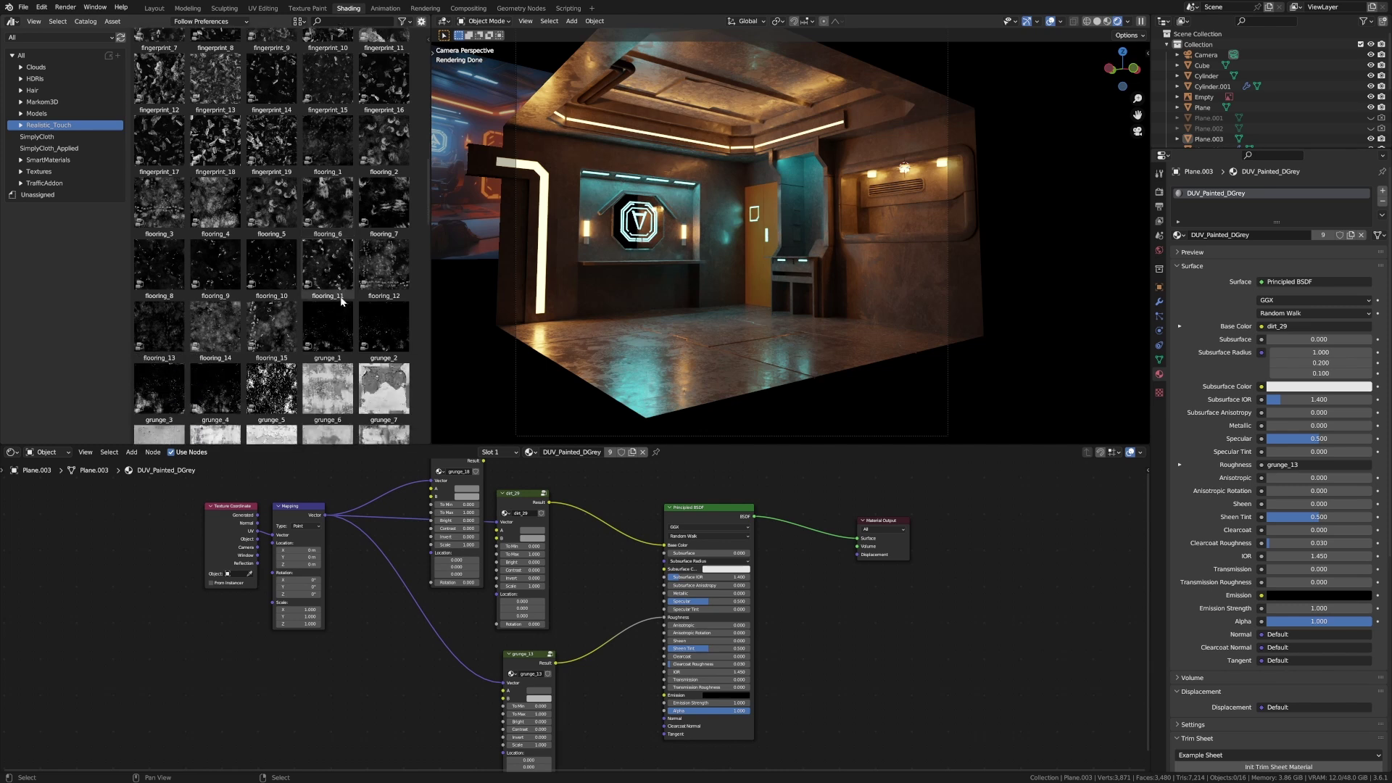
{"action": "scroll", "coordinate": [342, 301], "scroll_direction": "down", "scroll_amount": 4}
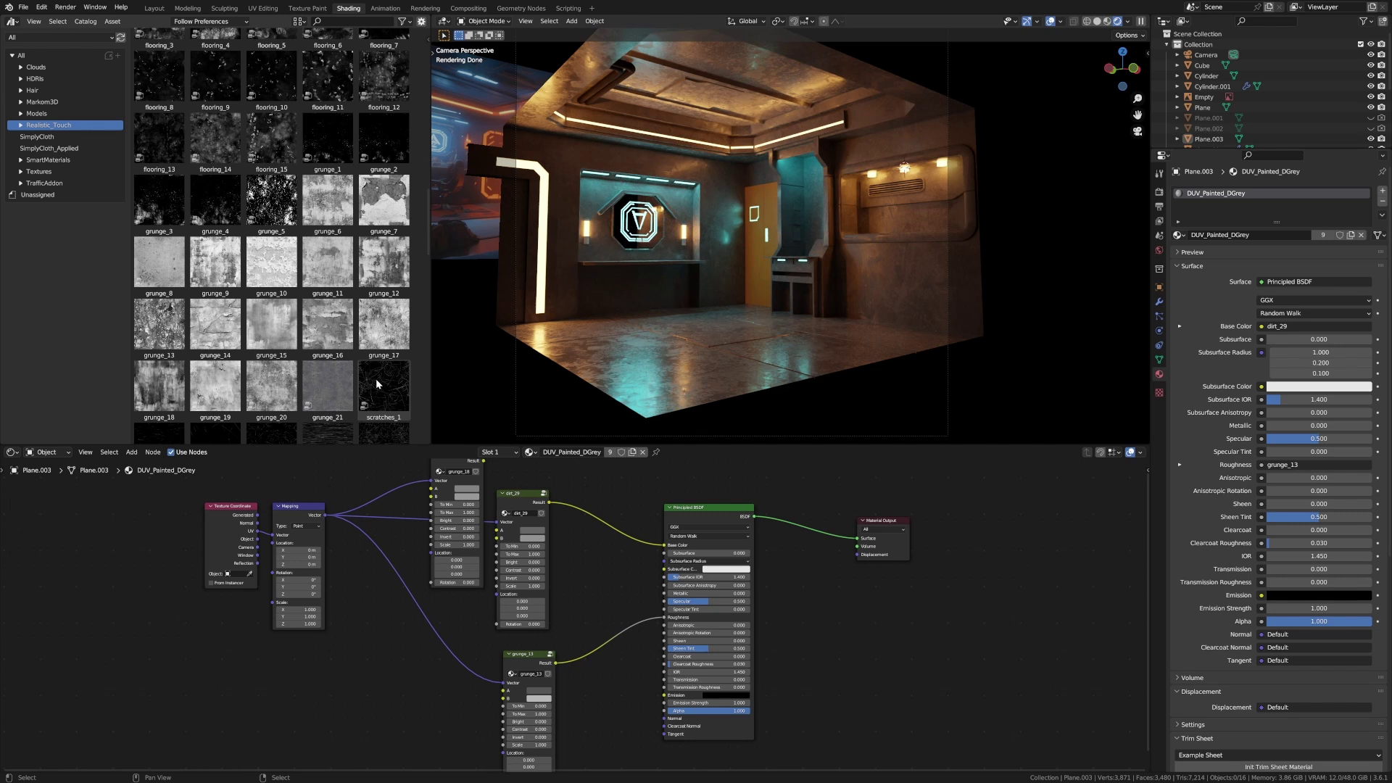
{"action": "scroll", "coordinate": [375, 379], "scroll_direction": "down", "scroll_amount": 2}
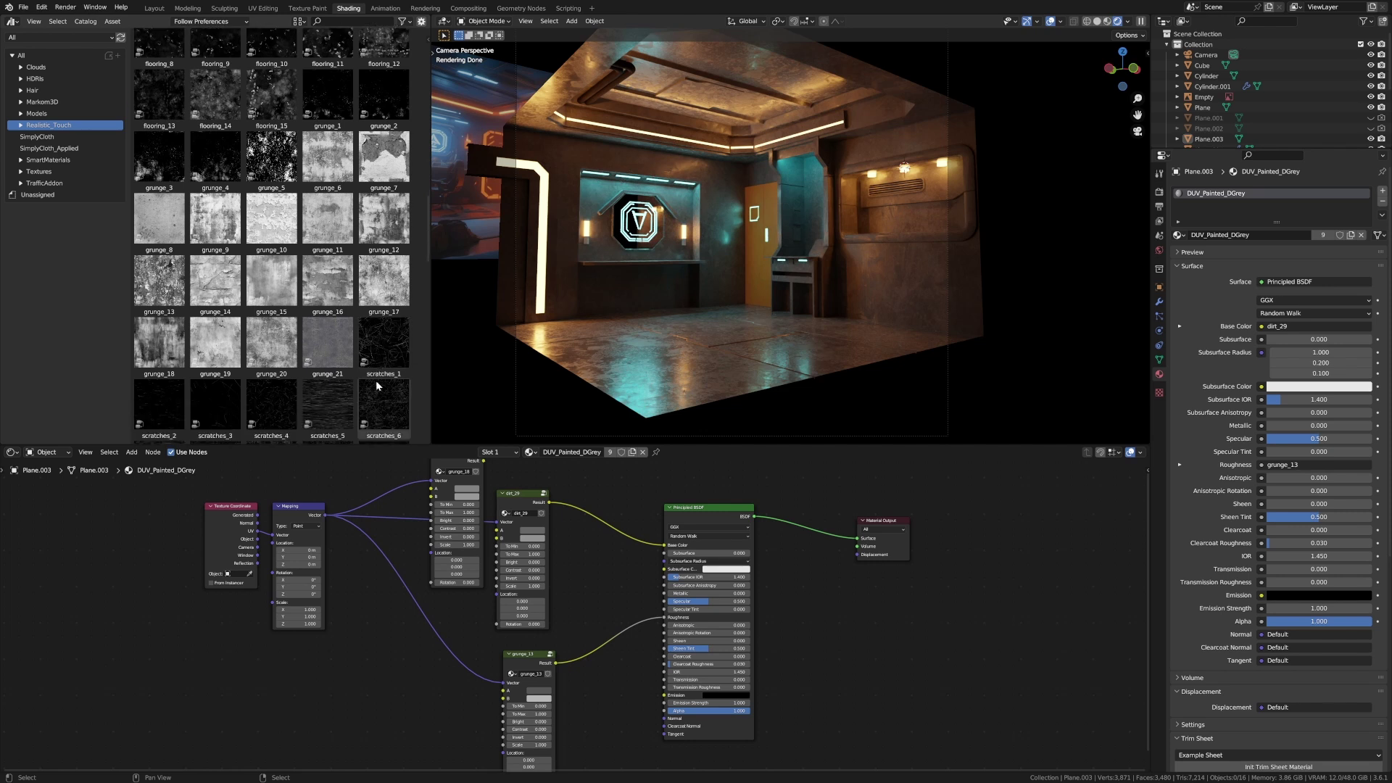
{"action": "scroll", "coordinate": [377, 393], "scroll_direction": "down", "scroll_amount": 1}
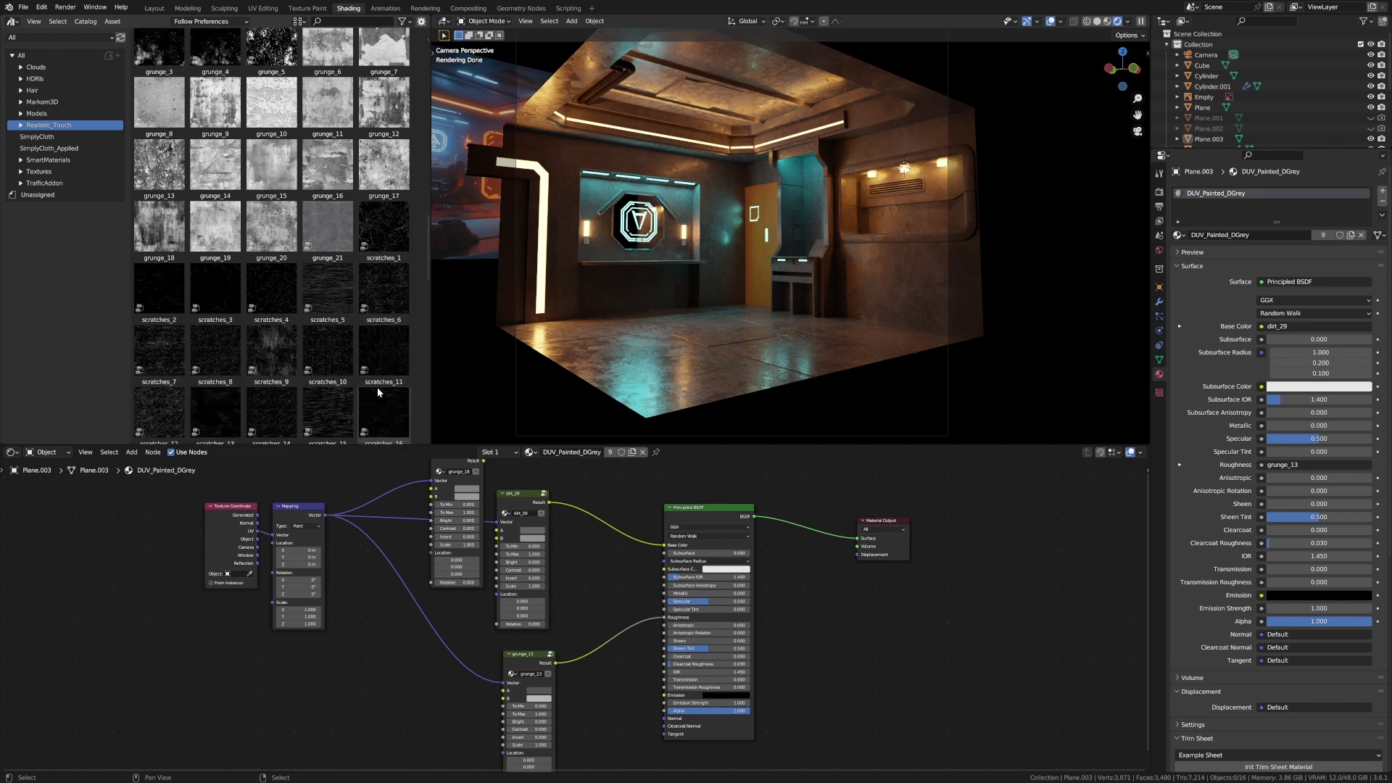
{"action": "key", "text": "Home"}
{"action": "middle_click_drag", "start_coordinate": [509, 558], "coordinate": [513, 589]}
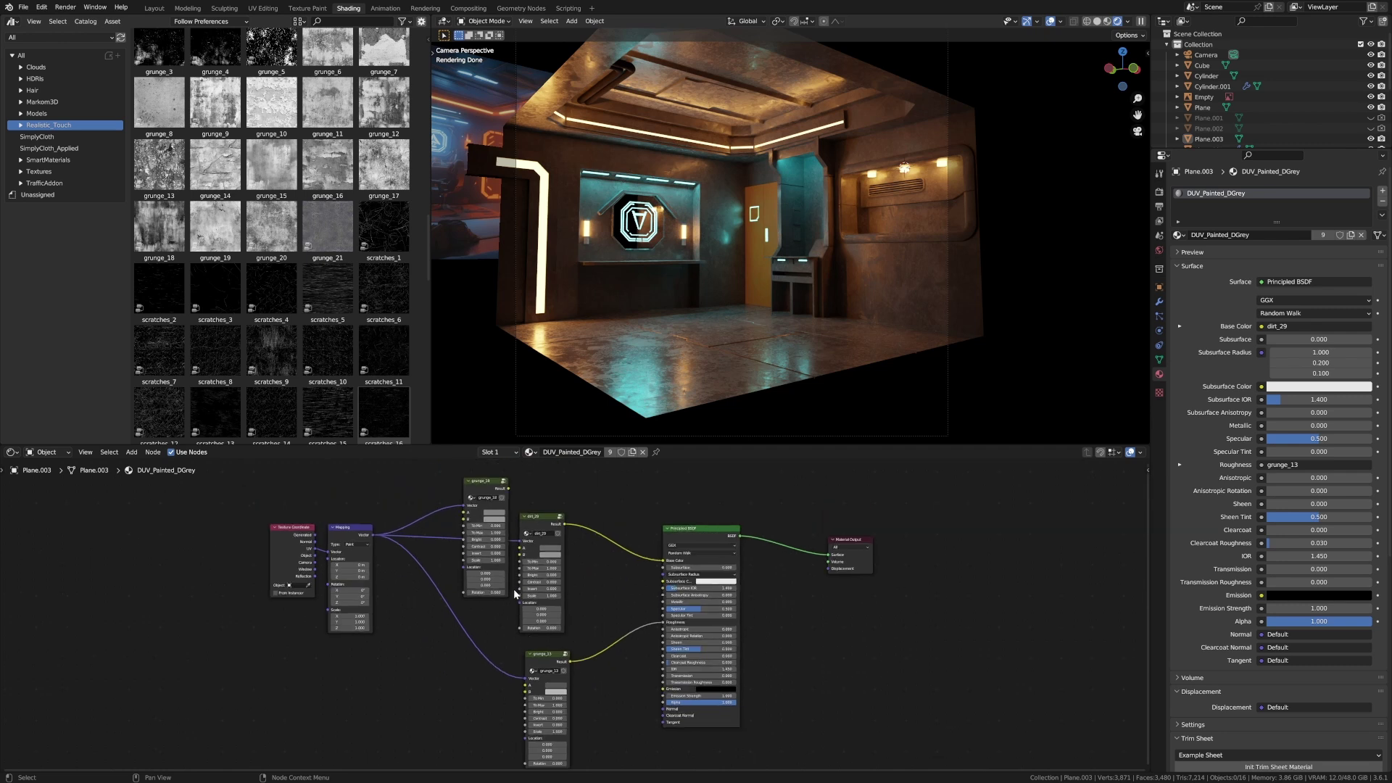
{"action": "scroll", "coordinate": [232, 258], "scroll_direction": "down", "scroll_amount": 1}
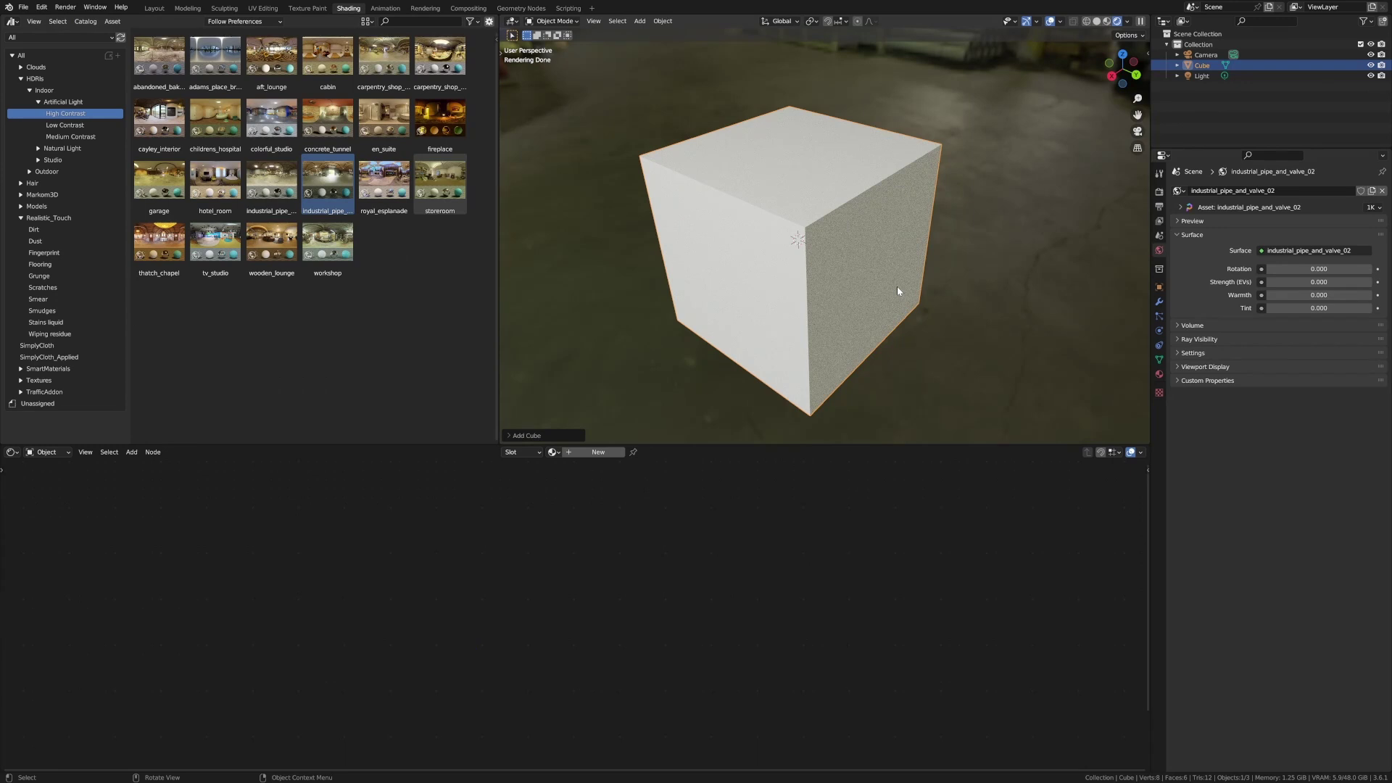
- Bevel all edges of the cube with rounded multi-segment corners and shade the cube smooth
{"action": "key", "text": "Tab"}
{"action": "key", "text": "ctrl+b"}
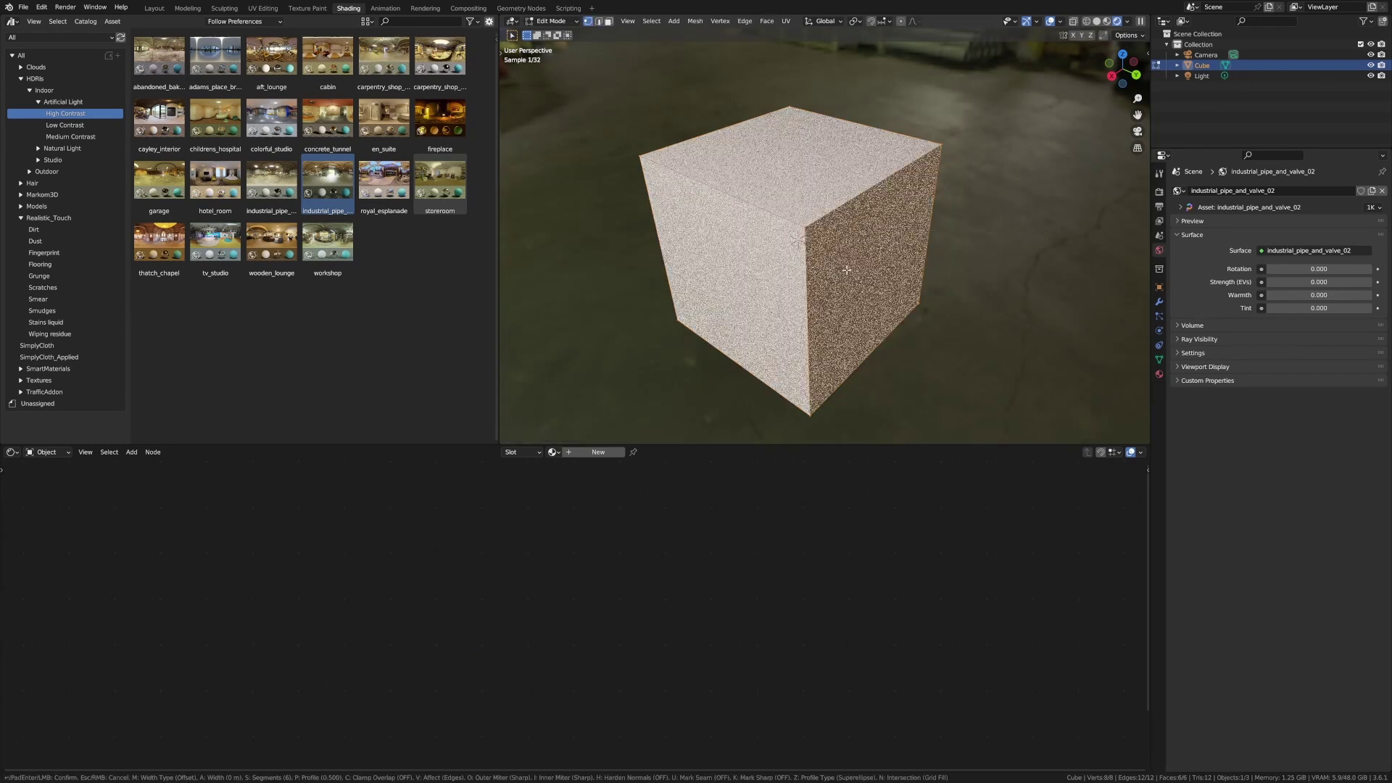
{"action": "left_click", "coordinate": [948, 335]}
{"action": "key", "text": "Tab"}
{"action": "right_click", "coordinate": [837, 356]}
{"action": "left_click", "coordinate": [837, 356]}
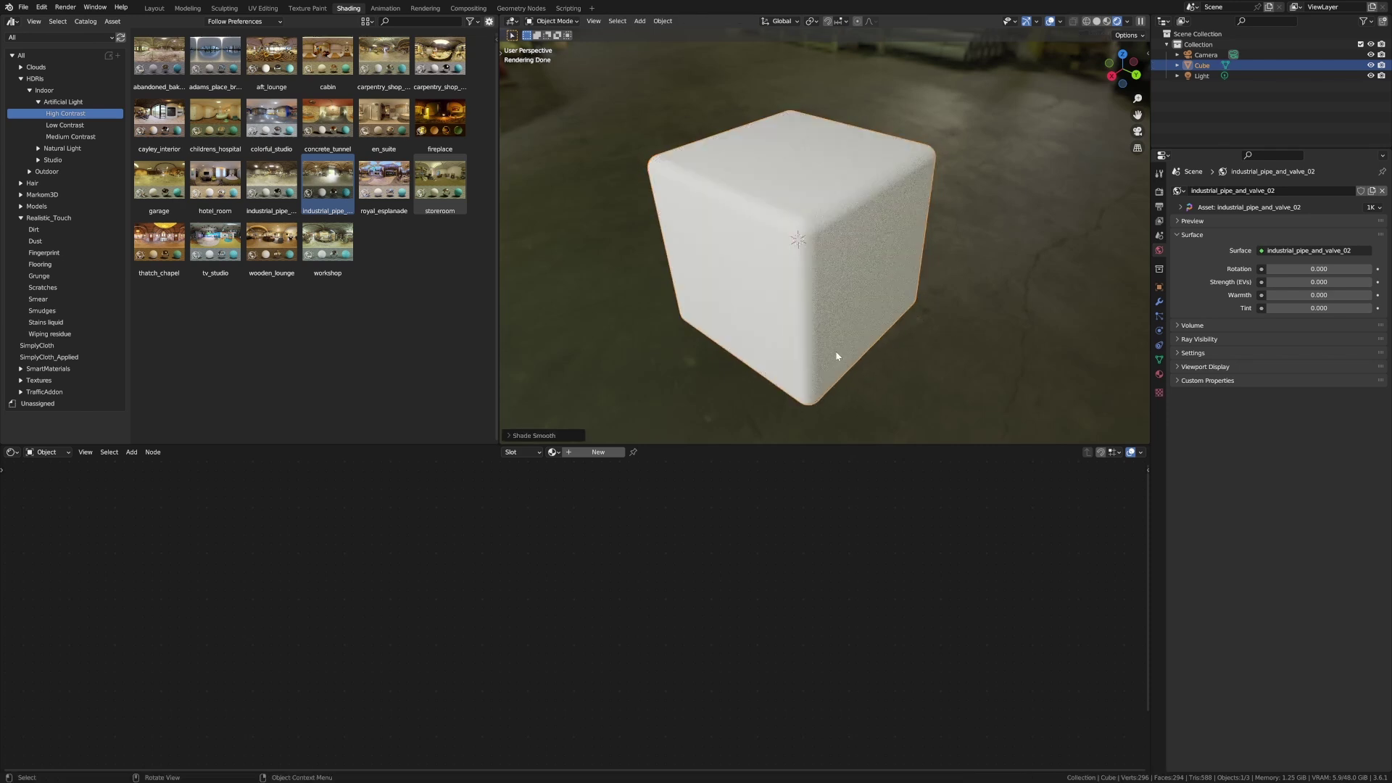
- Create a new material on the cube, add the dirt_12 node group and connect its Result to Base Color
{"action": "left_click", "coordinate": [597, 453]}
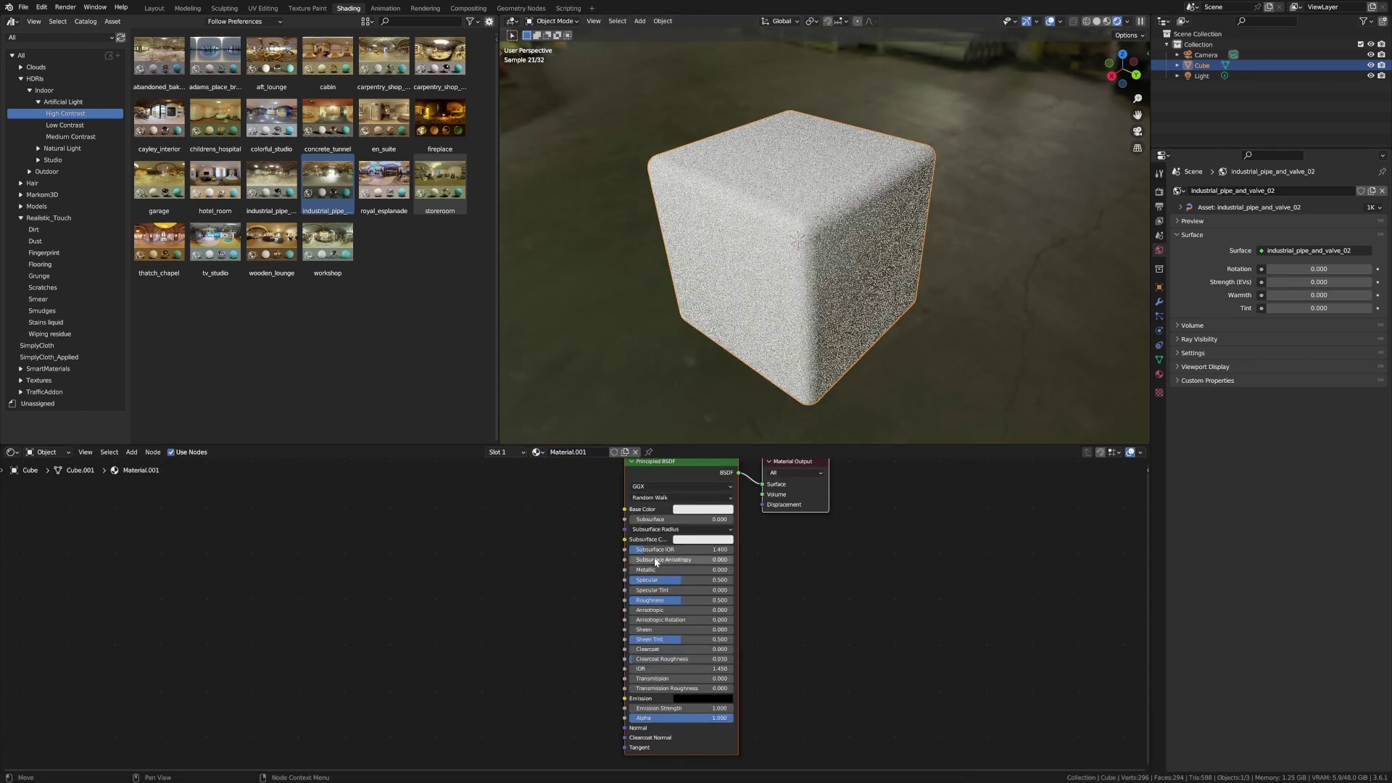
{"action": "left_click_drag", "start_coordinate": [441, 120], "coordinate": [597, 524]}
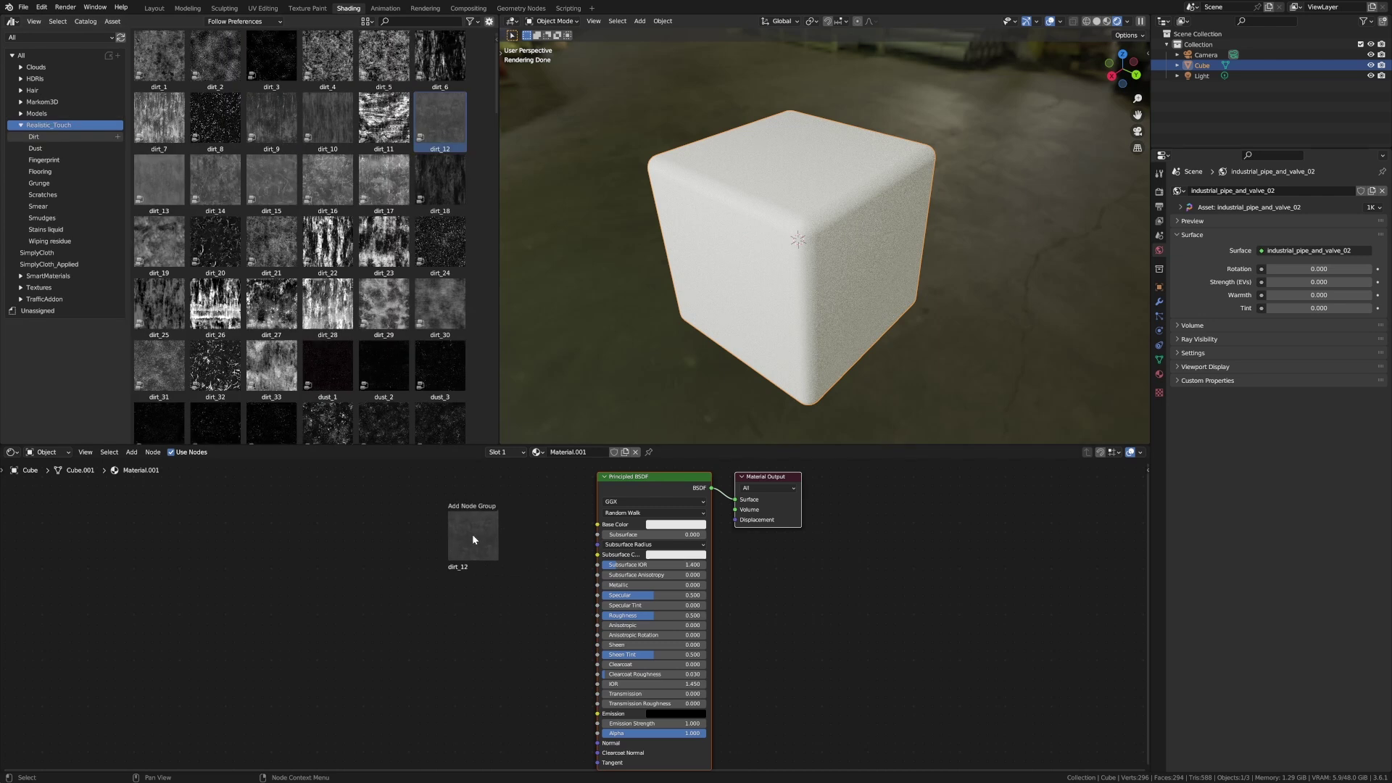
{"action": "left_click", "coordinate": [475, 537]}
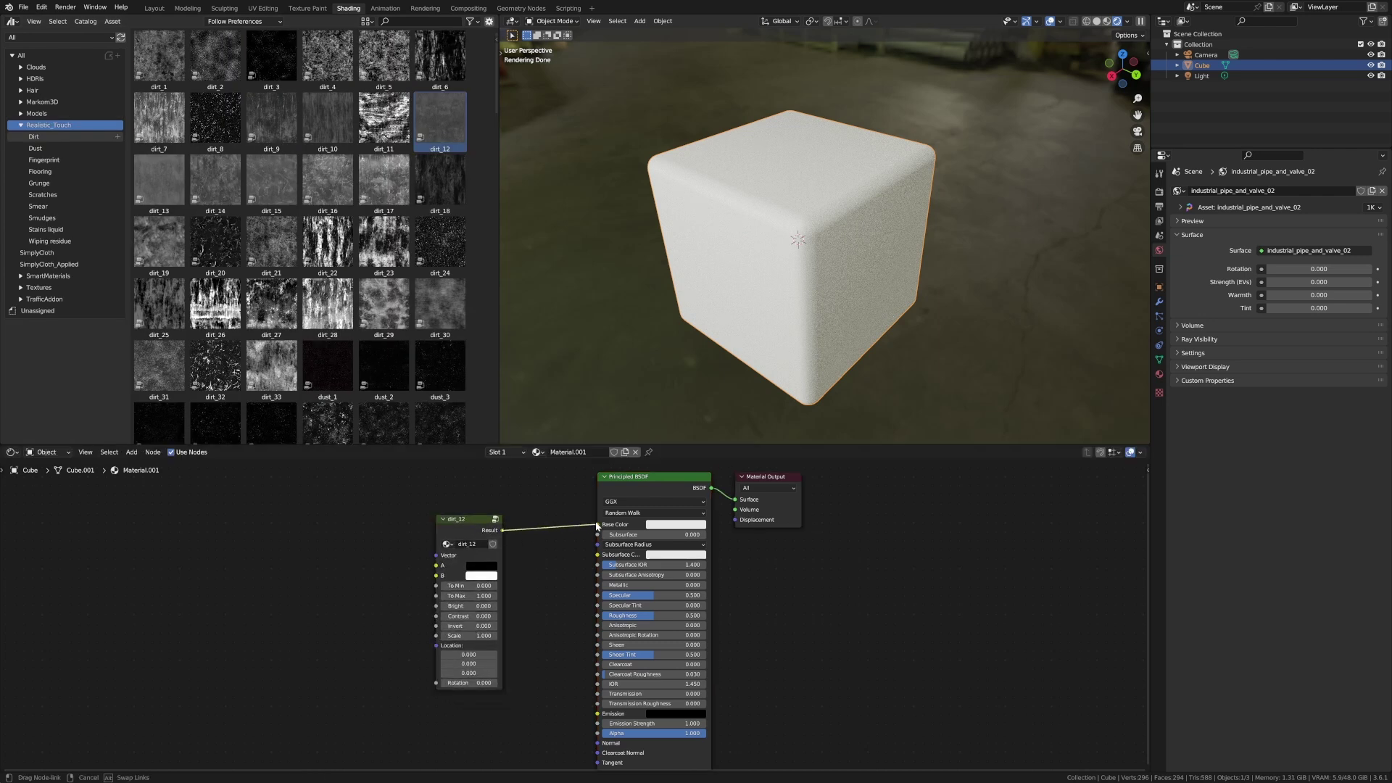
- Add Texture Coordinate and Mapping nodes for dirt_12, removing the Image Texture node and linking the Mapping vector straight to the group's Vector input
{"action": "left_click", "coordinate": [467, 527]}
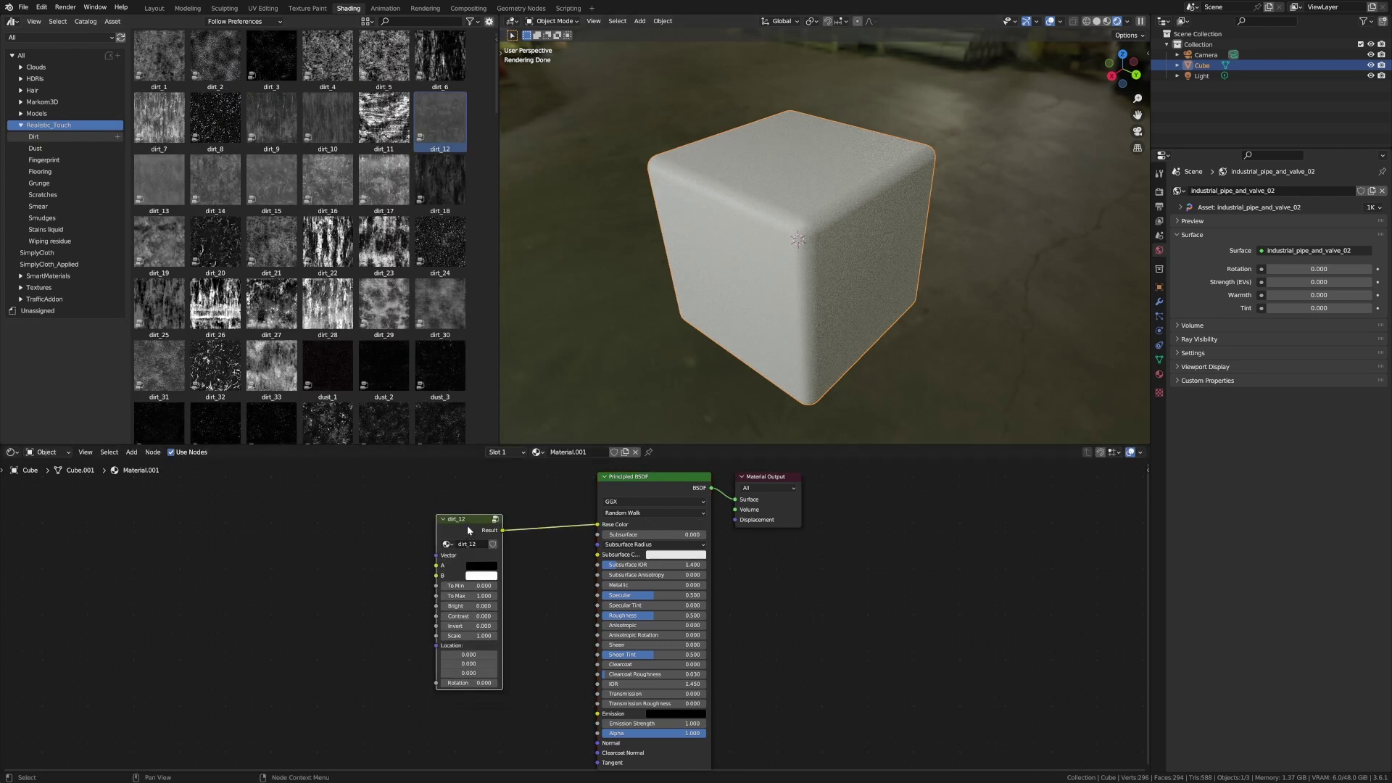
{"action": "key", "text": "ctrl+t"}
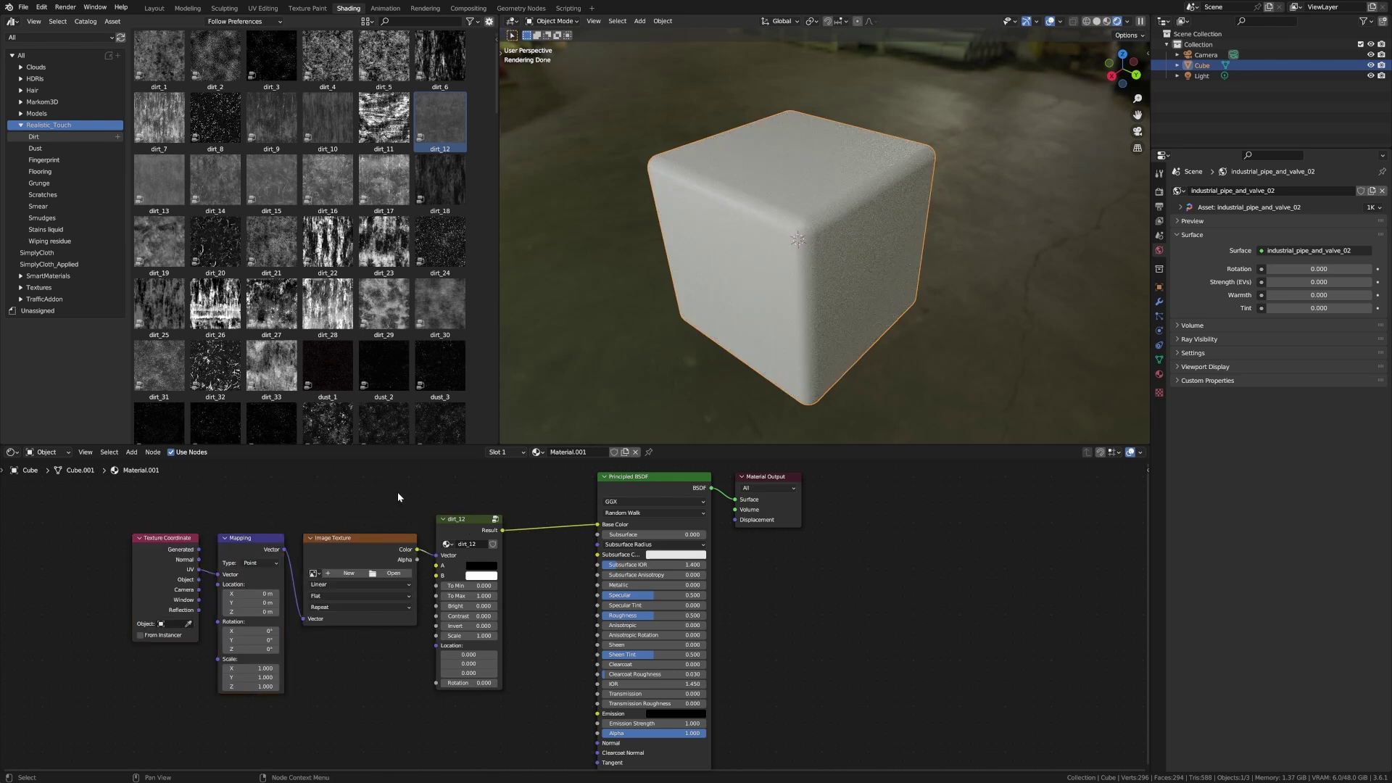
{"action": "left_click_drag", "start_coordinate": [396, 500], "coordinate": [370, 641]}
{"action": "key", "text": "x"}
{"action": "left_click_drag", "start_coordinate": [285, 550], "coordinate": [436, 555]}
{"action": "middle_click_drag", "start_coordinate": [732, 378], "coordinate": [752, 350]}
{"action": "middle_click_drag", "start_coordinate": [779, 275], "coordinate": [744, 260]}
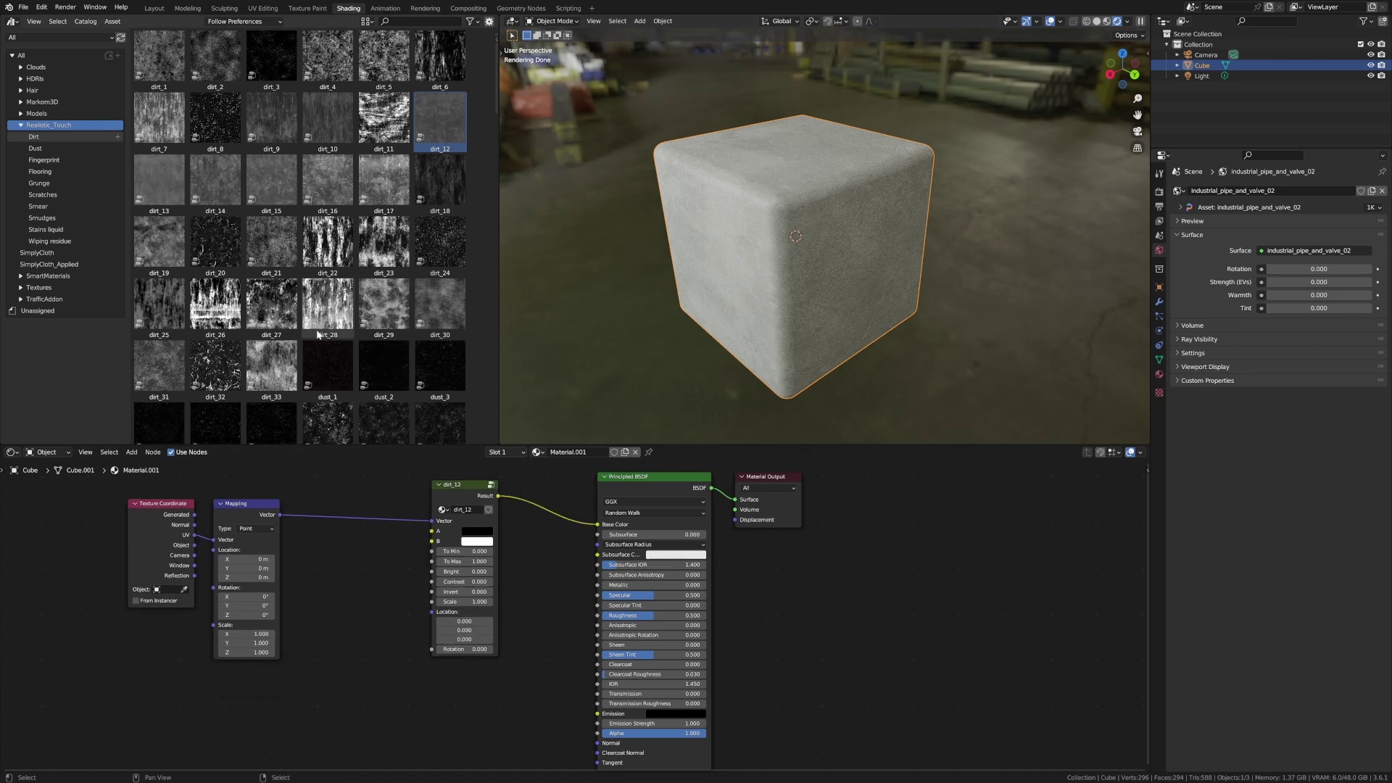
- Add the dirt_28 node group below dirt_12, feed it from the Mapping vector and connect its Result to Roughness
{"action": "left_click_drag", "start_coordinate": [325, 312], "coordinate": [385, 629]}
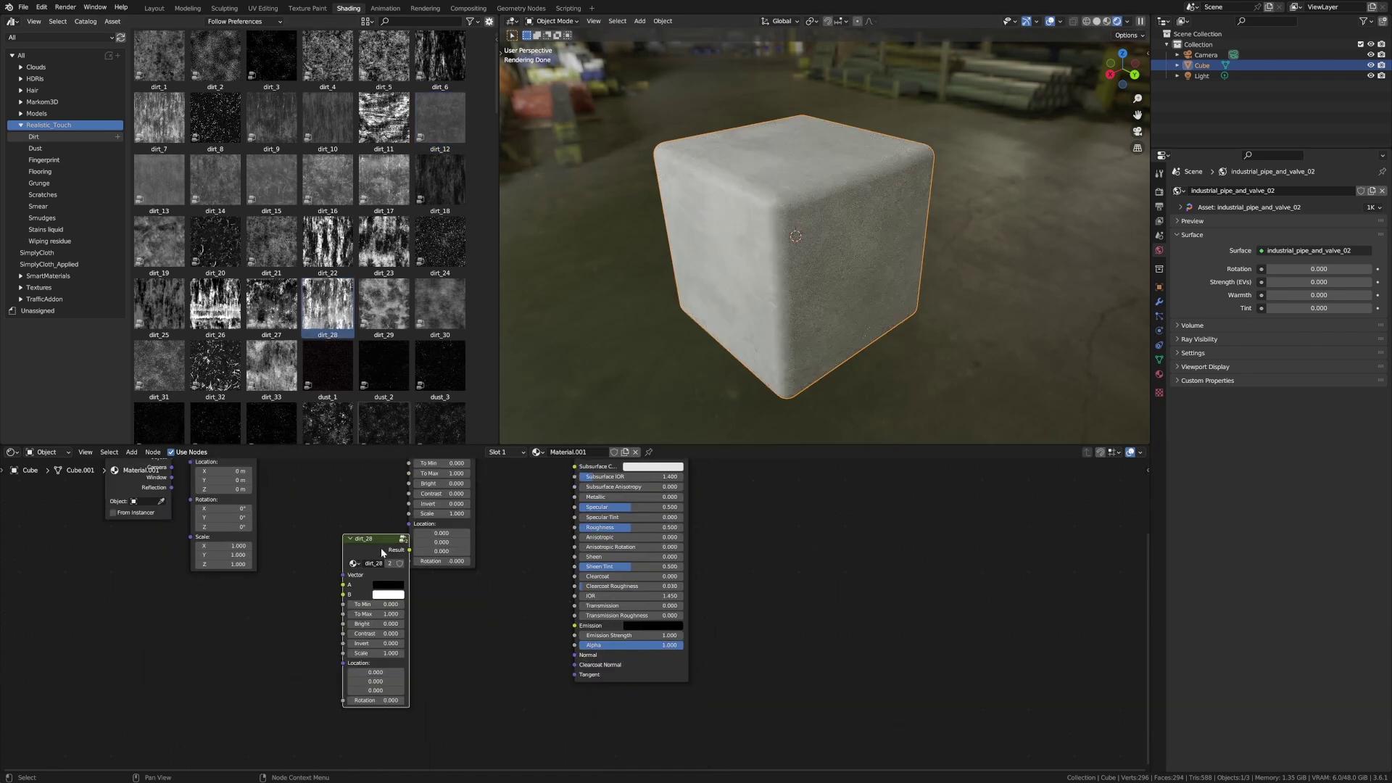
{"action": "left_click", "coordinate": [451, 595]}
{"action": "scroll", "coordinate": [451, 594], "scroll_direction": "down", "scroll_amount": 1}
{"action": "middle_click_drag", "start_coordinate": [355, 580], "coordinate": [393, 642]}
{"action": "left_click_drag", "start_coordinate": [309, 503], "coordinate": [602, 595]}
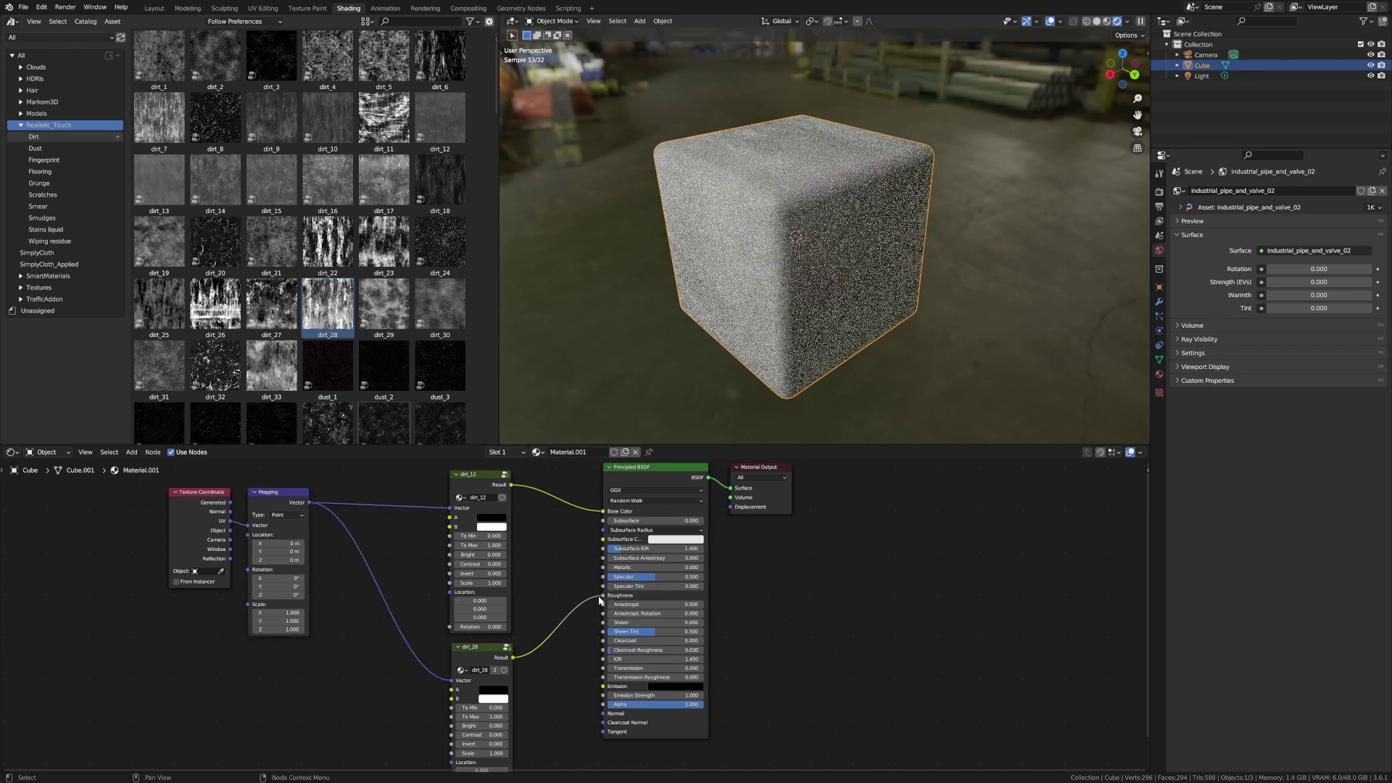
{"action": "middle_click_drag", "start_coordinate": [711, 334], "coordinate": [914, 264]}
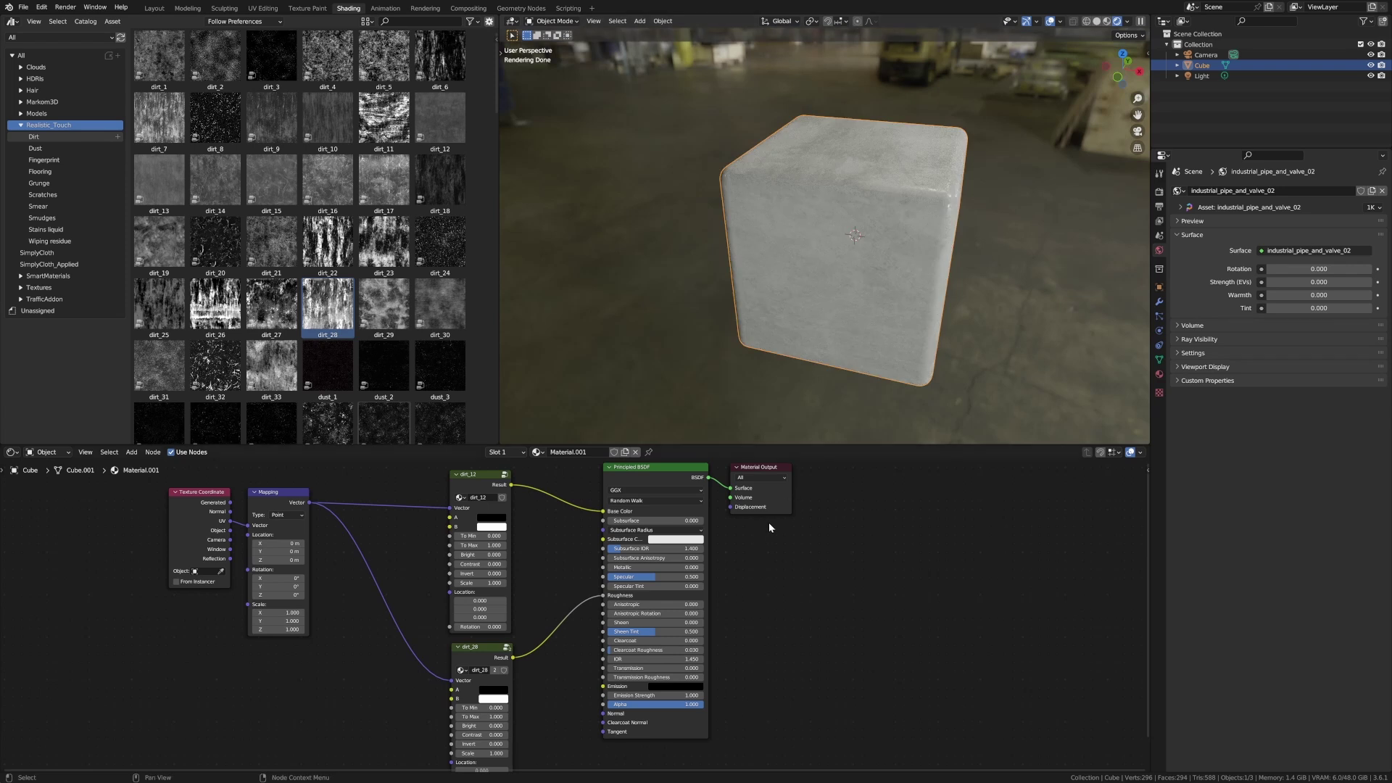
- Change the A and B colors of the dirt_12 node group to two close mid-grey shades
{"action": "left_click", "coordinate": [491, 518]}
{"action": "mouse_move", "coordinate": [550, 452]}
{"action": "left_mouse_down"}
{"action": "mouse_move", "coordinate": [550, 417]}
{"action": "mouse_move", "coordinate": [550, 430]}
{"action": "left_mouse_up"}
{"action": "left_click", "coordinate": [494, 528]}
{"action": "middle_click_drag", "start_coordinate": [898, 349], "coordinate": [879, 347]}
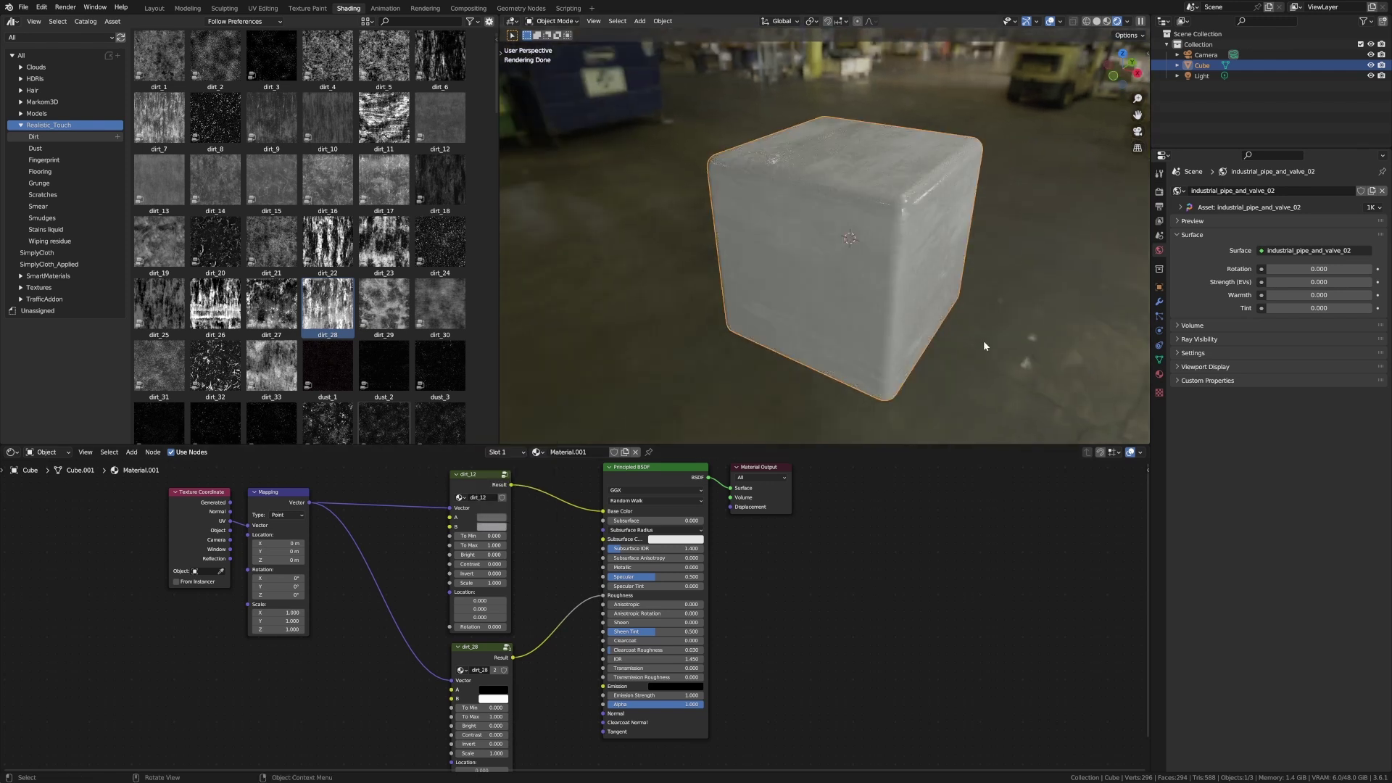
{"action": "middle_click_drag", "start_coordinate": [983, 341], "coordinate": [970, 340]}
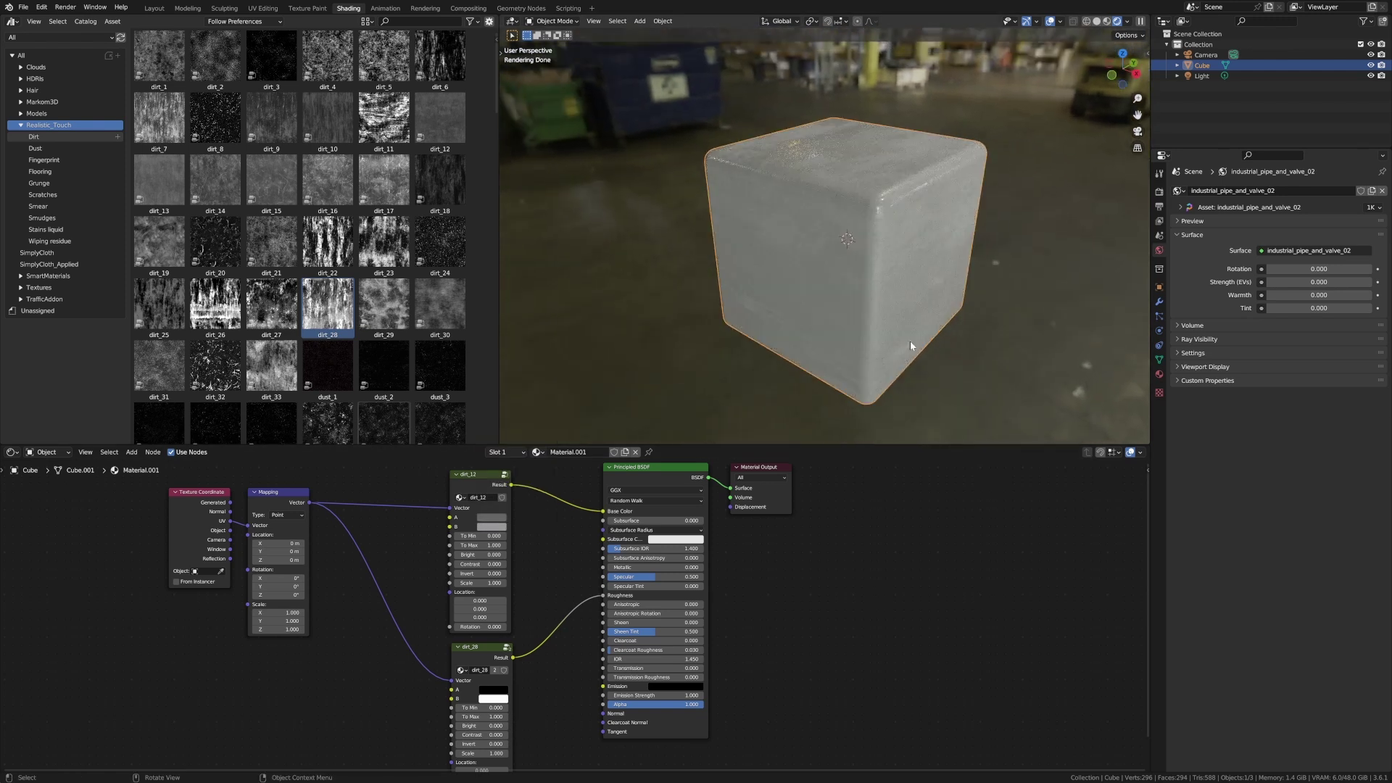
- Unwrap the whole cube mesh with Cube Projection
{"action": "key", "text": "Tab"}
{"action": "key", "text": "u"}
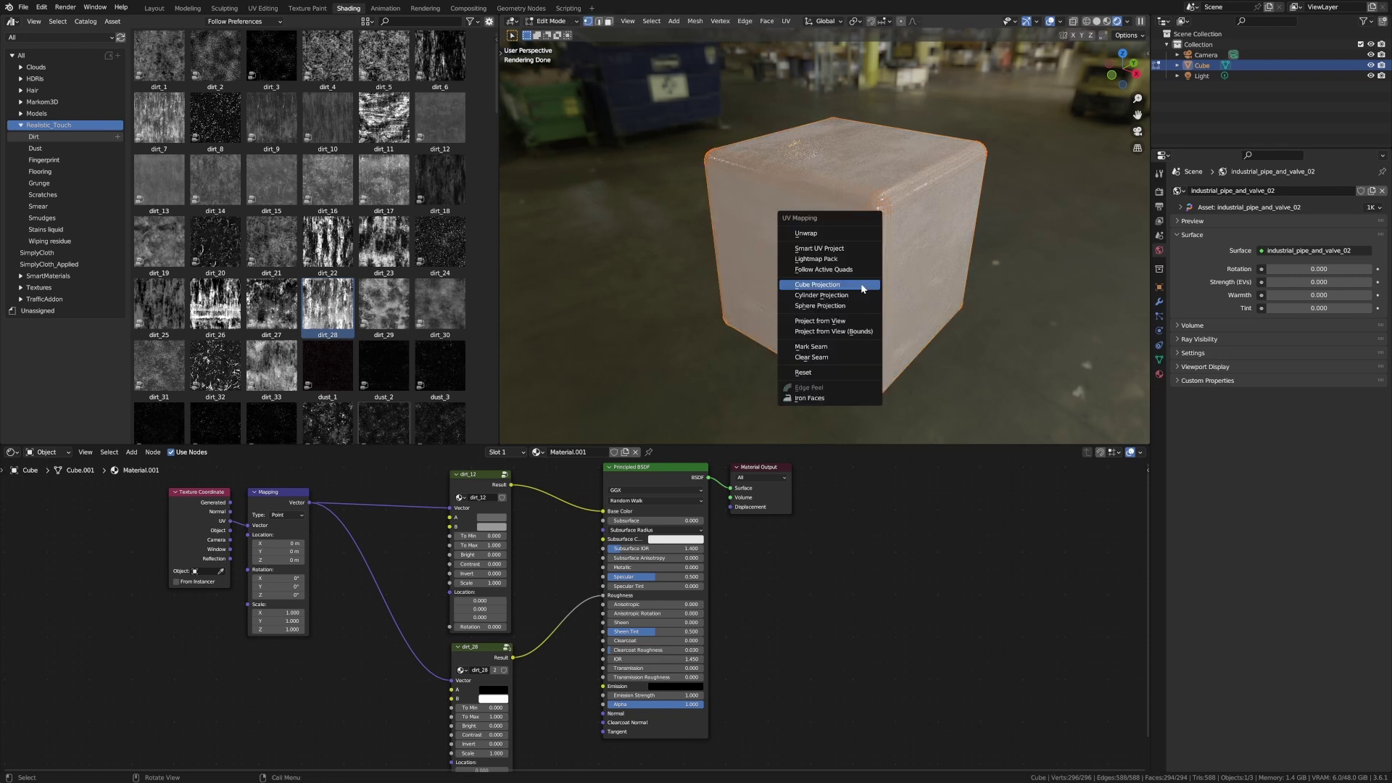
{"action": "left_click", "coordinate": [862, 286]}
{"action": "key", "text": "Tab"}
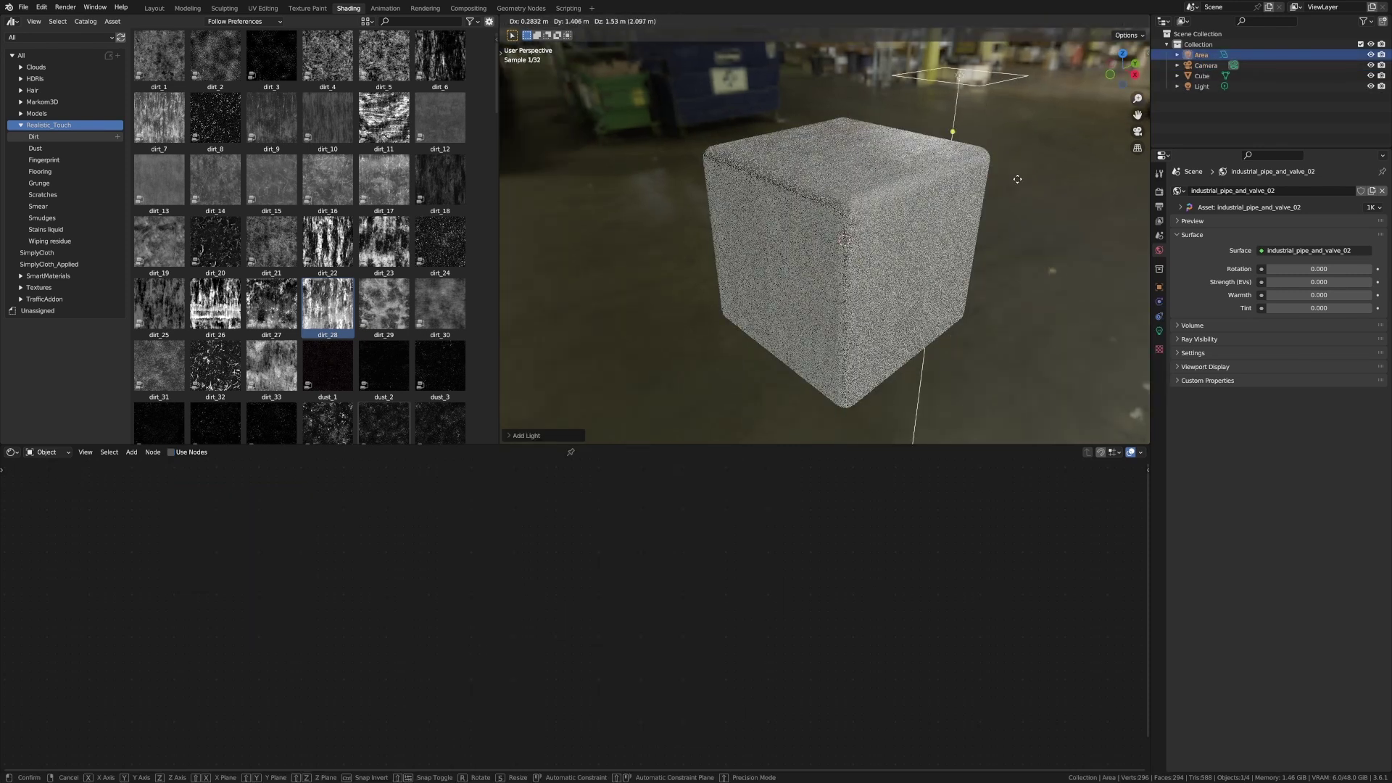
- Place a 500 W area light above and beside the cube and rotate it towards the cube
{"action": "left_click", "coordinate": [1081, 162]}
{"action": "middle_click_drag", "start_coordinate": [998, 239], "coordinate": [1074, 274]}
{"action": "scroll", "coordinate": [1073, 274], "scroll_direction": "down", "scroll_amount": 4}
{"action": "key", "text": "r"}
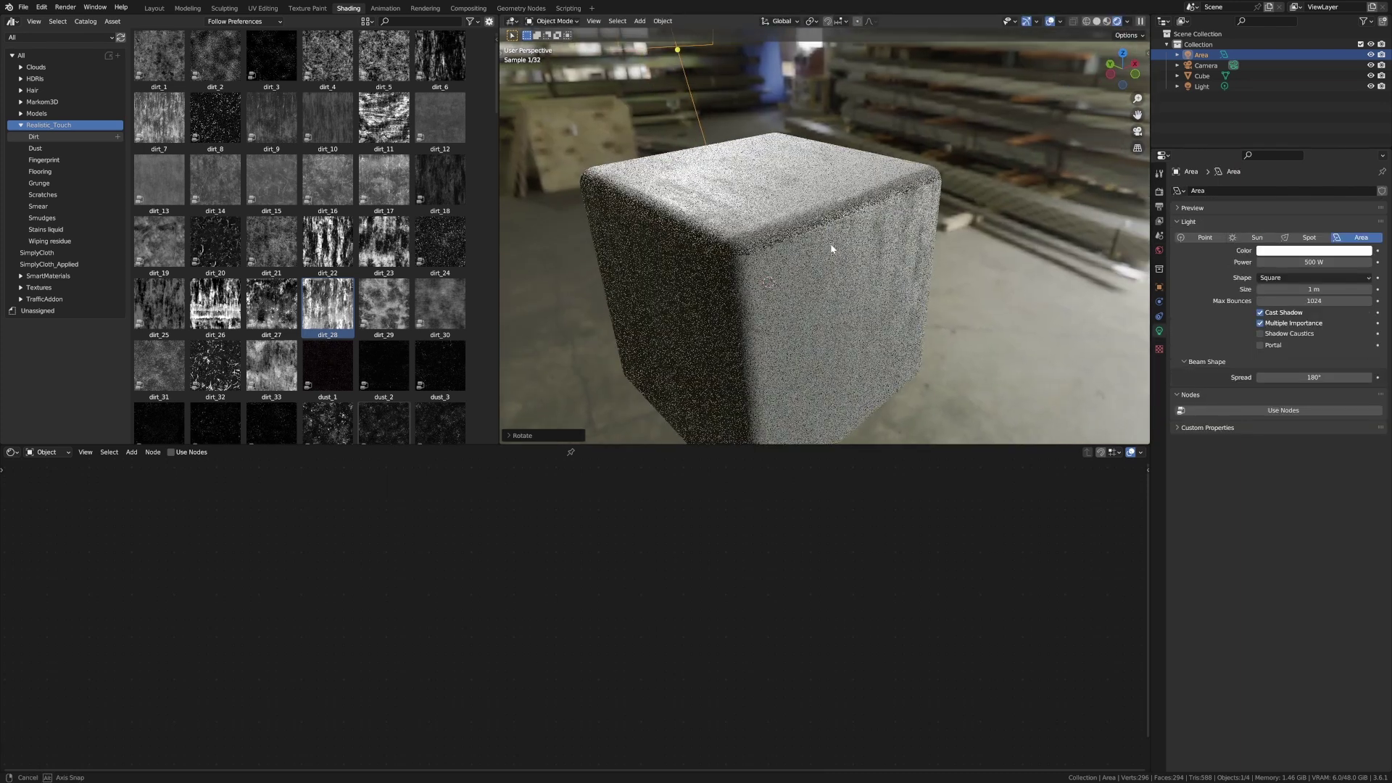
{"action": "mouse_move", "coordinate": [832, 249]}
{"action": "middle_mouse_down"}
{"action": "mouse_move", "coordinate": [702, 265]}
{"action": "mouse_move", "coordinate": [922, 280]}
{"action": "mouse_move", "coordinate": [834, 275]}
{"action": "middle_mouse_up"}
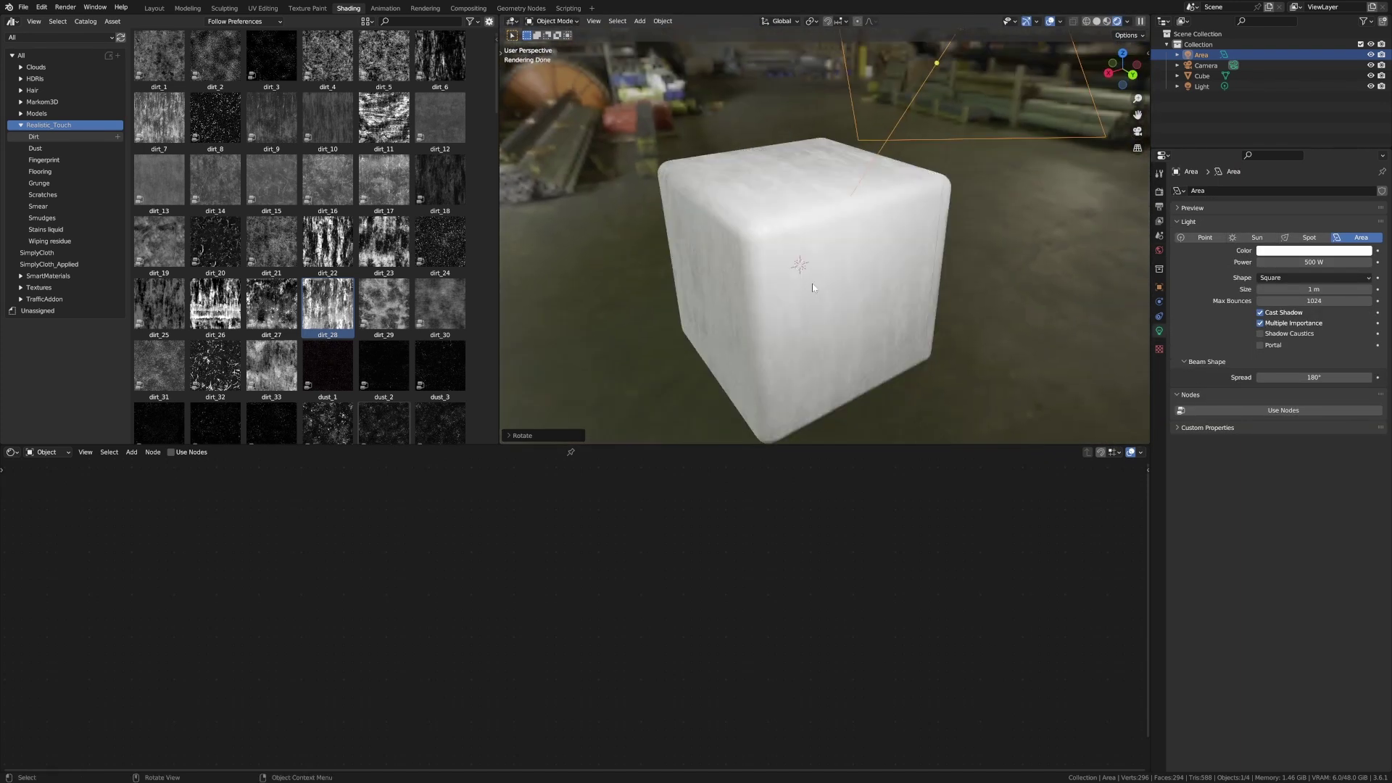
- Open the spaceship scene file and bring the ship's hull and cockpit into view
{"action": "left_click", "coordinate": [23, 6]}
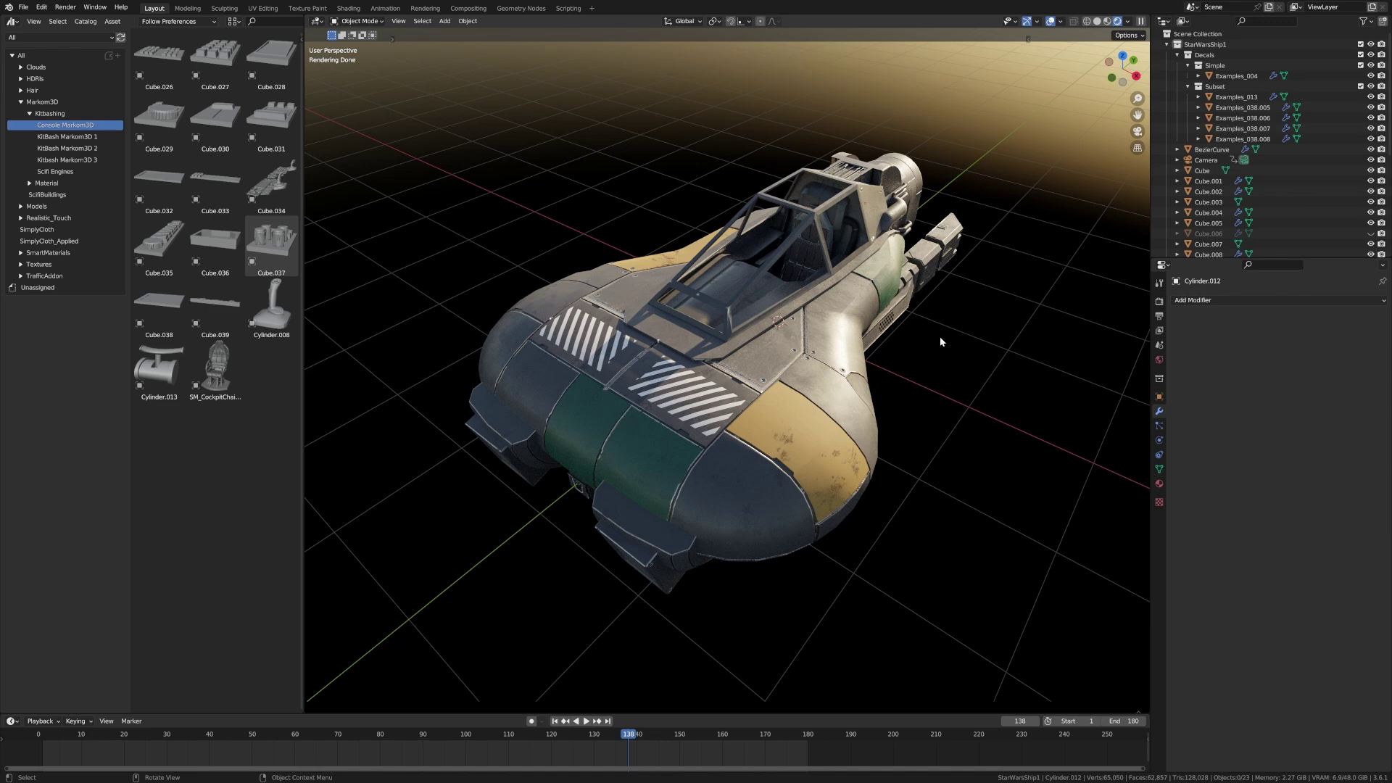
{"action": "middle_click_drag", "start_coordinate": [936, 346], "coordinate": [808, 341]}
{"action": "scroll", "coordinate": [951, 389], "scroll_direction": "up", "scroll_amount": 1}
{"action": "scroll", "coordinate": [808, 339], "scroll_direction": "up", "scroll_amount": 4}
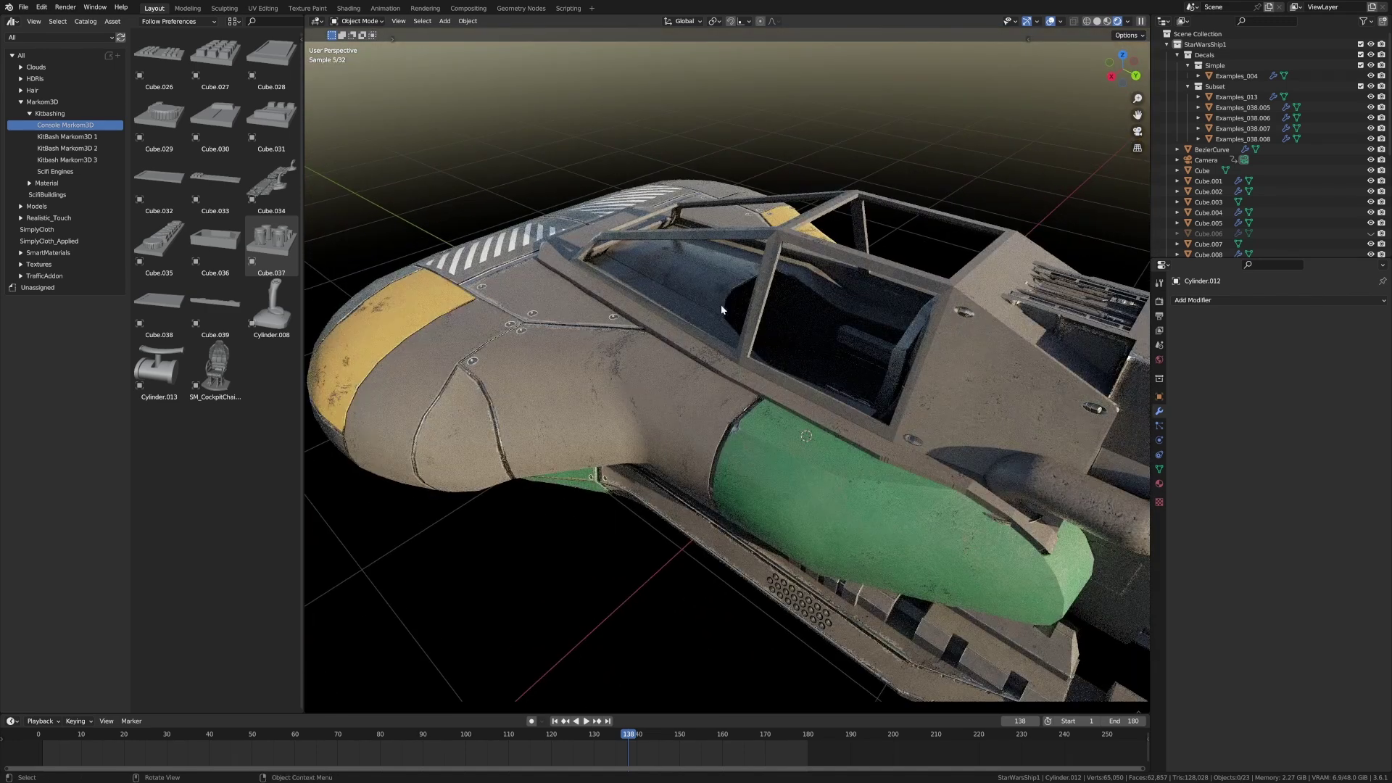
{"action": "middle_click_drag", "start_coordinate": [598, 333], "coordinate": [639, 367]}
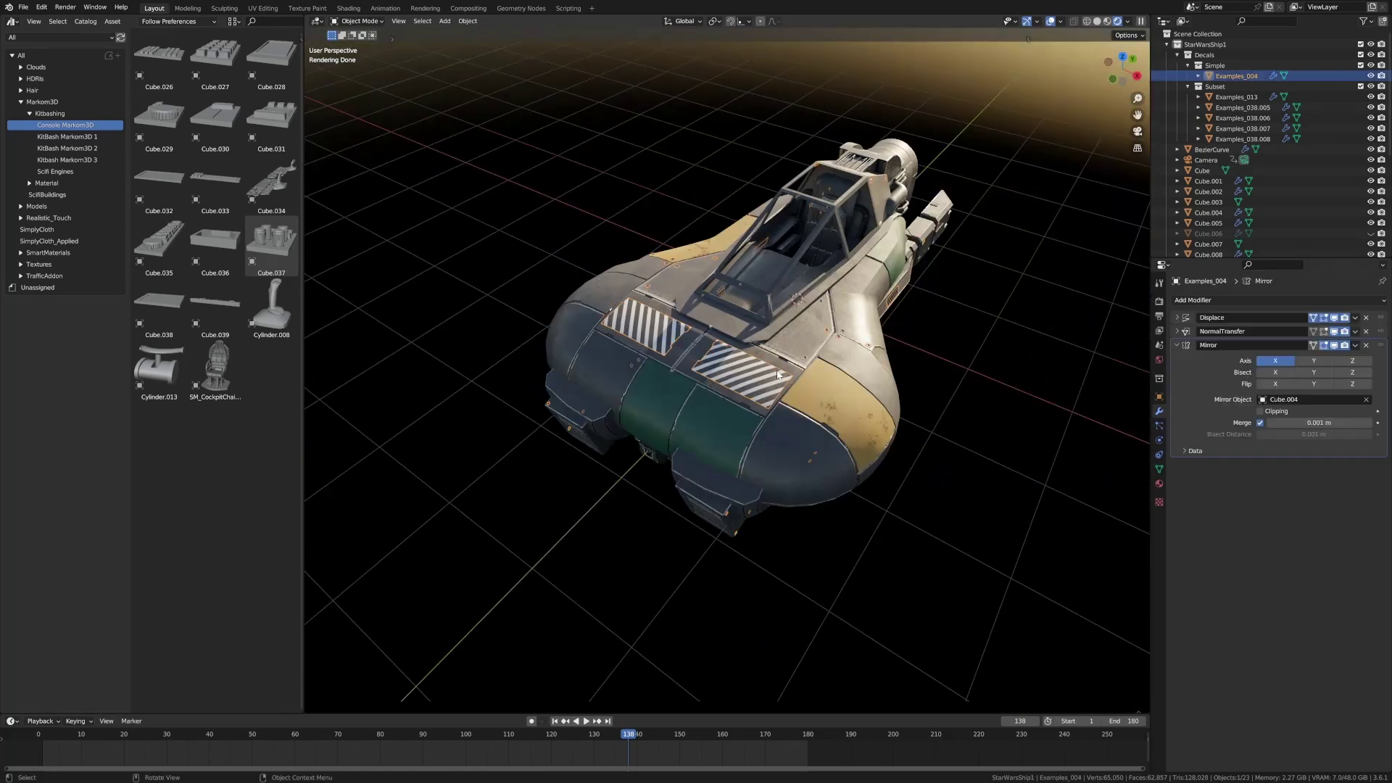
- Unhide all objects, then hide the cockpit glass together with the striped decals on the ship's hood
{"action": "left_click", "coordinate": [829, 260]}
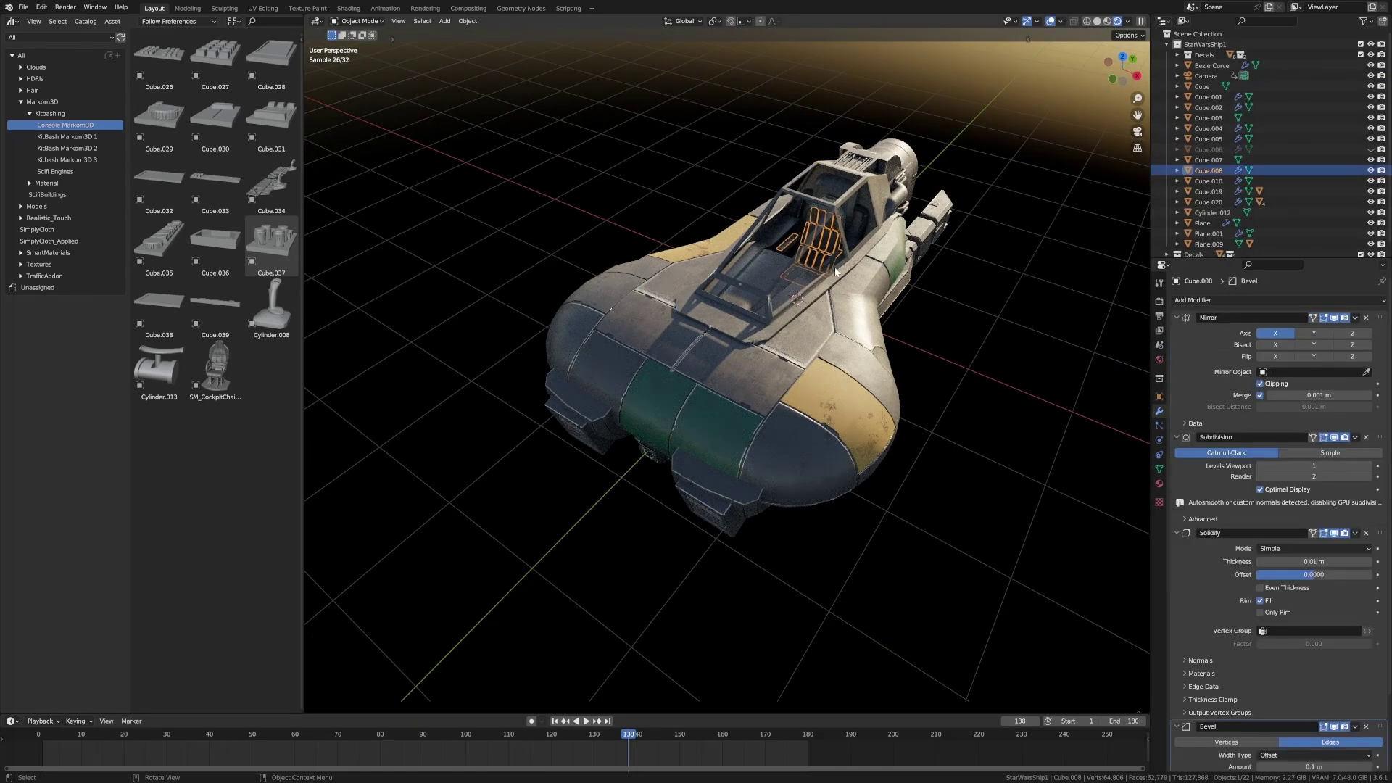
{"action": "key", "text": "alt+h"}
{"action": "left_click", "coordinate": [818, 263]}
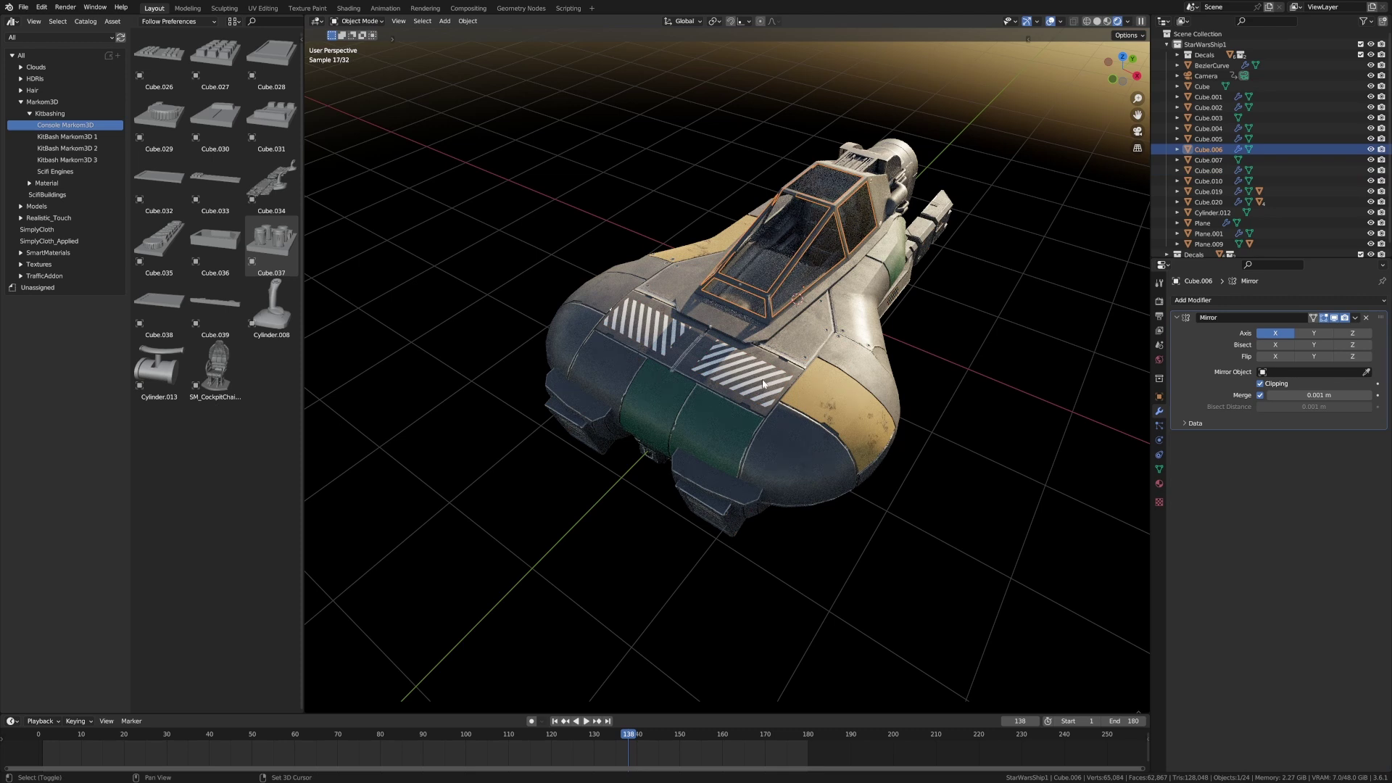
{"action": "left_click", "coordinate": [767, 385], "text": "shift"}
{"action": "key", "text": "h"}
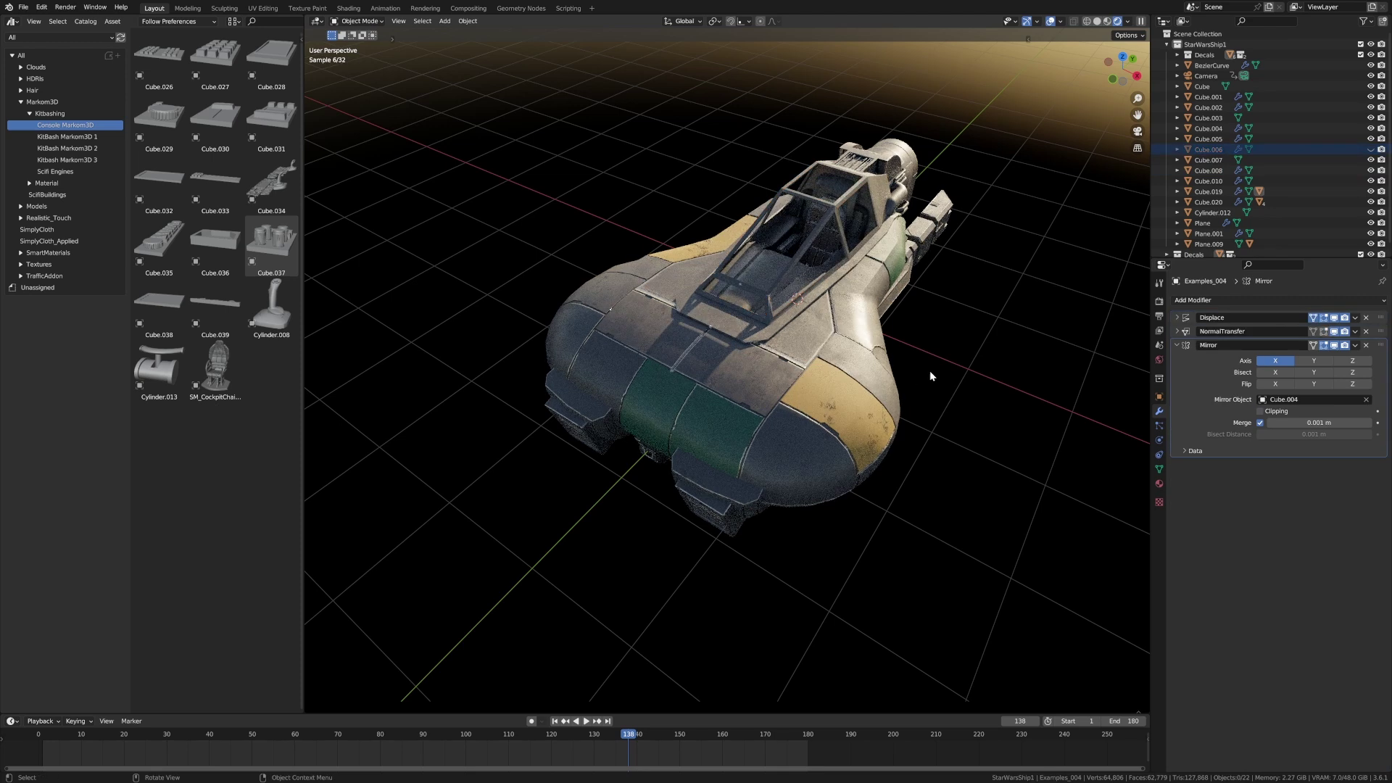
- Select all parts of the ship and switch a second editor area below the viewport to the Shader Editor
{"action": "key", "text": "a"}
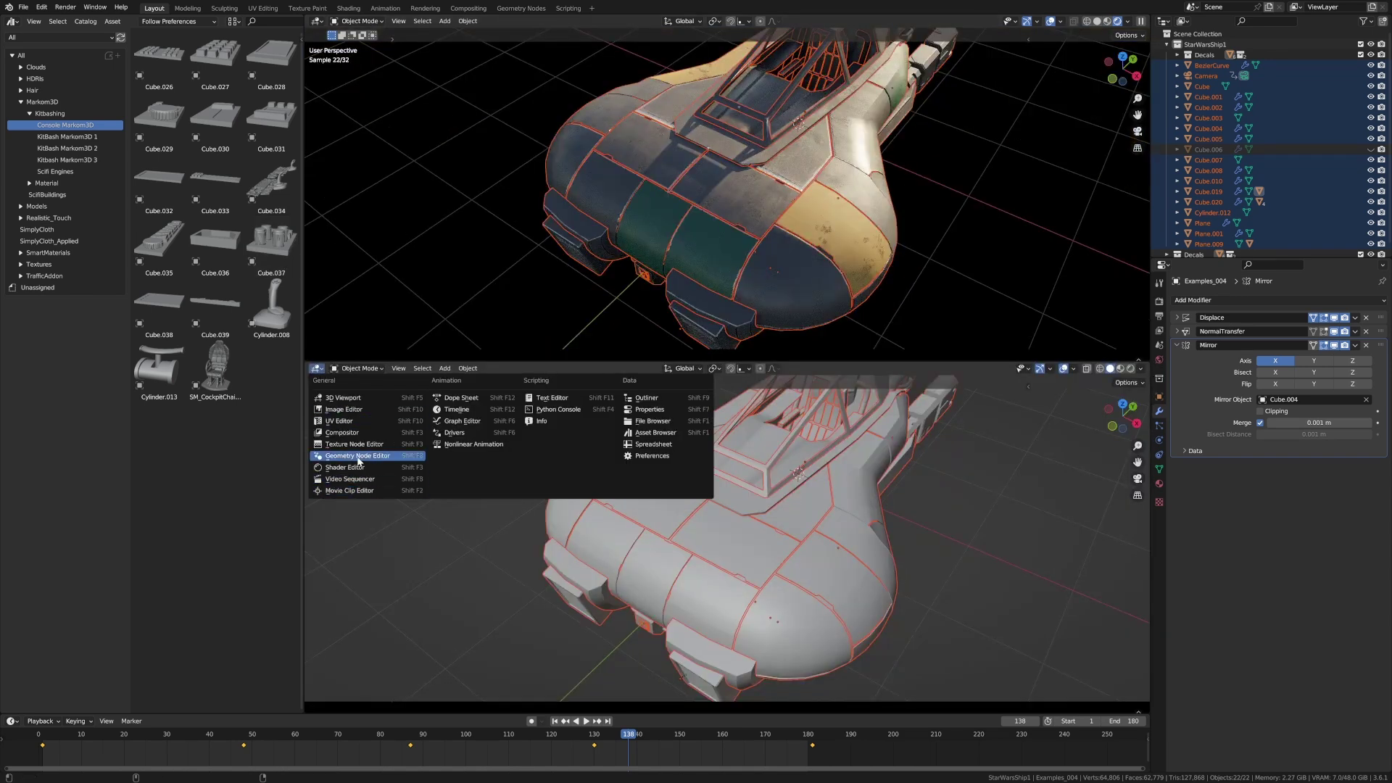
{"action": "left_click", "coordinate": [341, 459]}
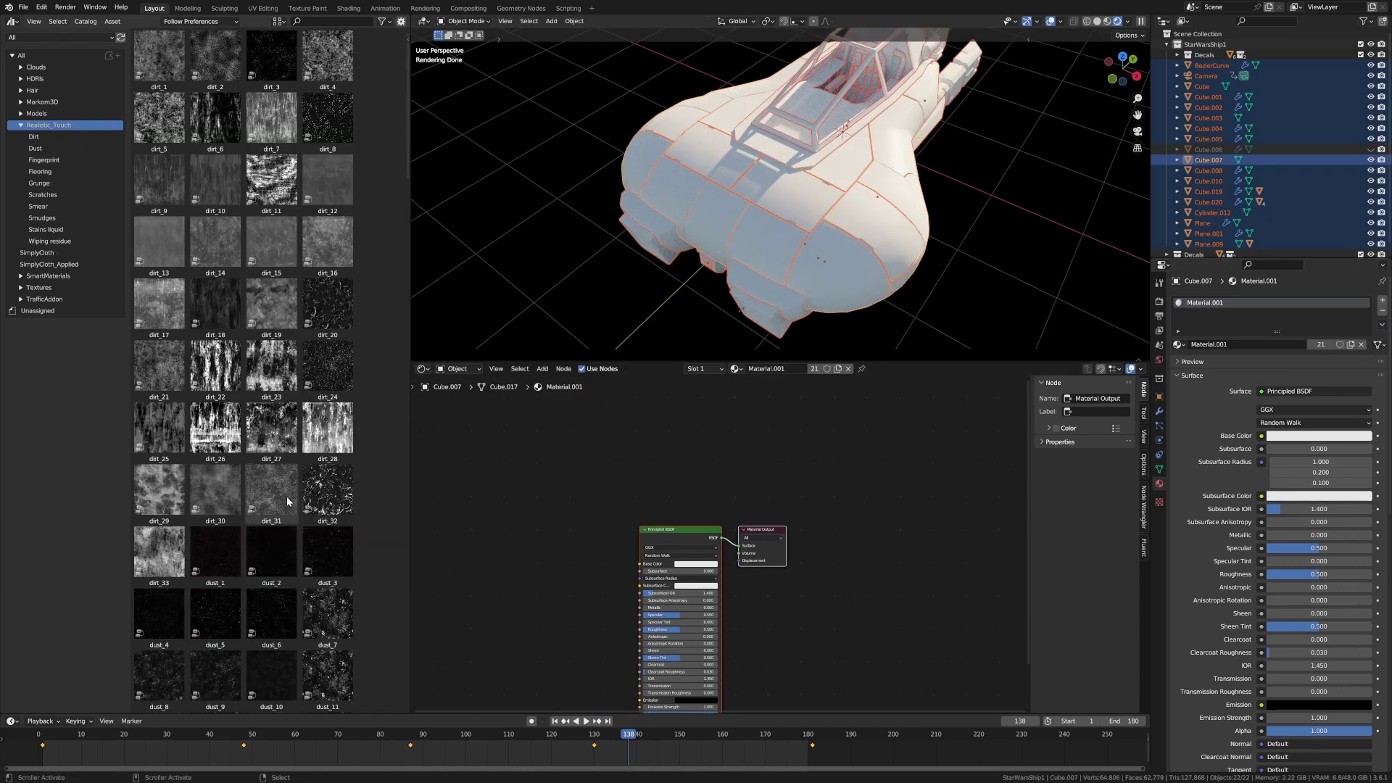
- Add the dirt_28 node group with Texture Coordinate and Mapping nodes, and link it from Mapping to the Principled BSDF's Base Color
{"action": "left_click_drag", "start_coordinate": [327, 428], "coordinate": [534, 555]}
{"action": "middle_click_drag", "start_coordinate": [535, 555], "coordinate": [618, 488]}
{"action": "left_click_drag", "start_coordinate": [628, 509], "coordinate": [635, 473]}
{"action": "key", "text": "ctrl+t"}
{"action": "left_click", "coordinate": [537, 485]}
{"action": "key", "text": "x"}
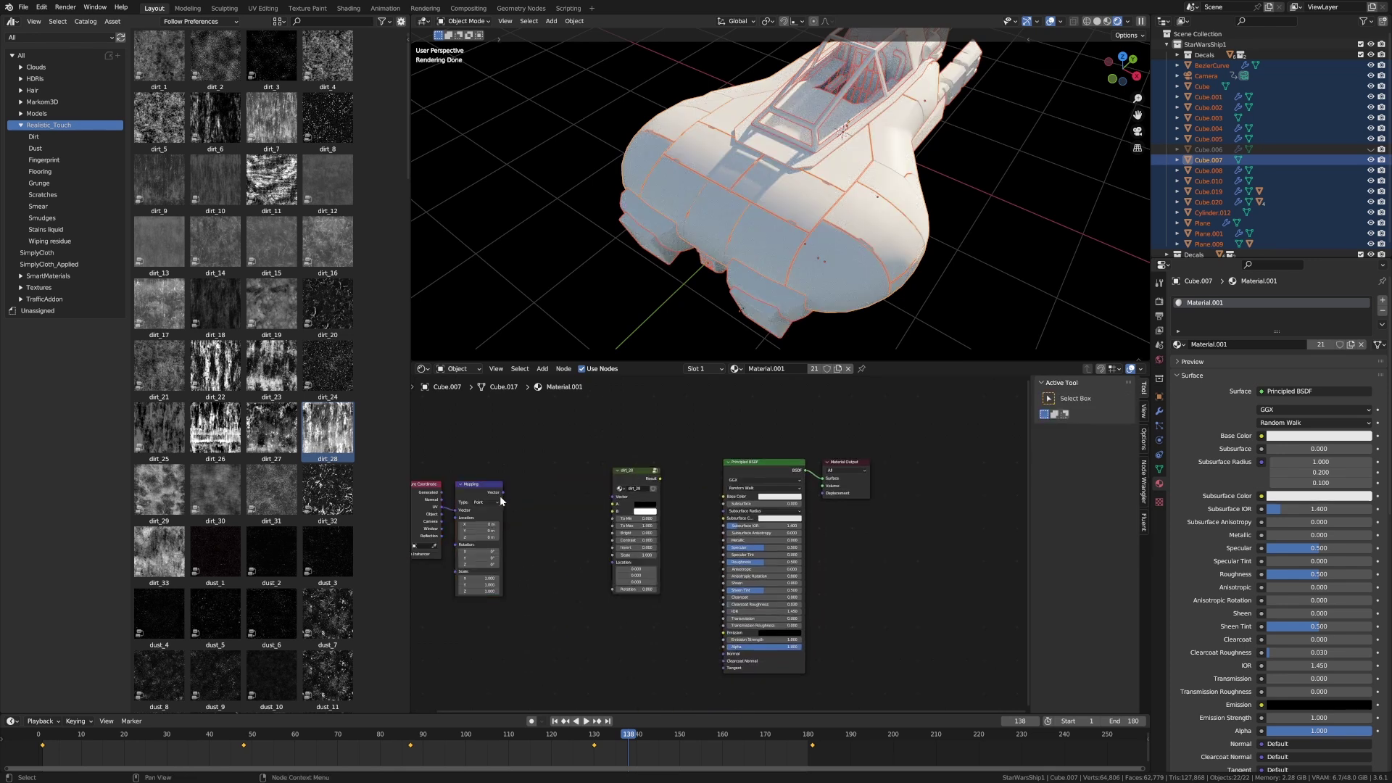
{"action": "left_click_drag", "start_coordinate": [507, 494], "coordinate": [612, 497]}
{"action": "left_click_drag", "start_coordinate": [660, 479], "coordinate": [724, 498]}
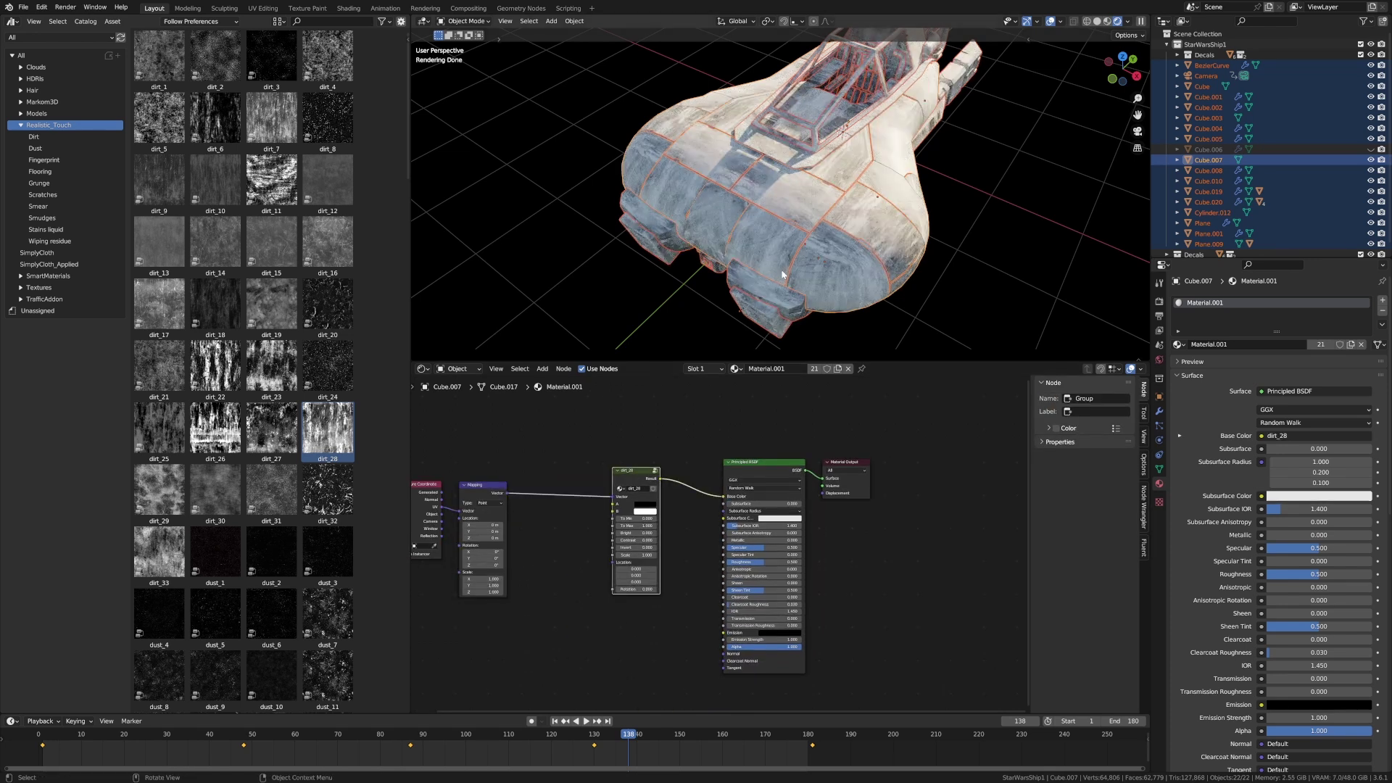
- Try a basic UV unwrap on all the selected ship parts
{"action": "middle_click_drag", "start_coordinate": [718, 261], "coordinate": [757, 263]}
{"action": "key", "text": "Tab"}
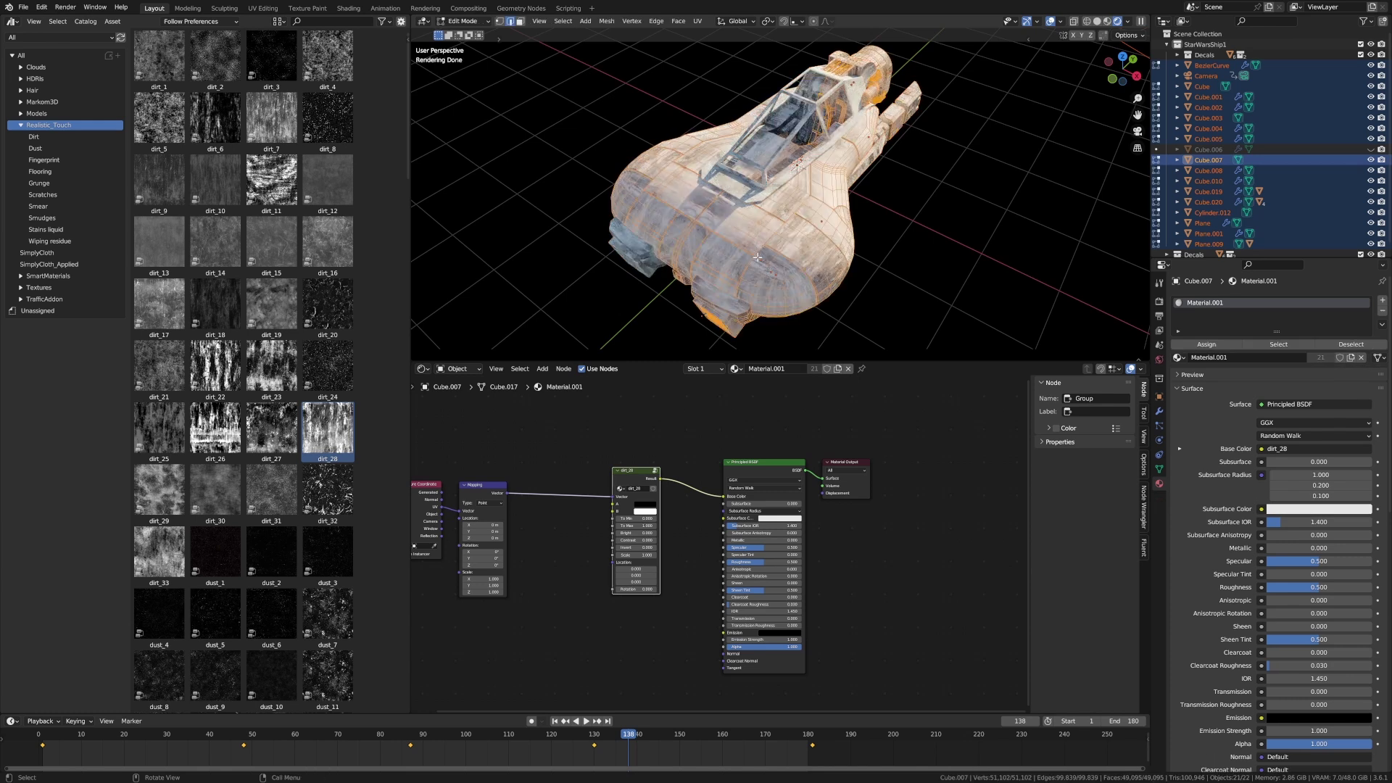
{"action": "key", "text": "u"}
{"action": "left_click", "coordinate": [759, 258]}
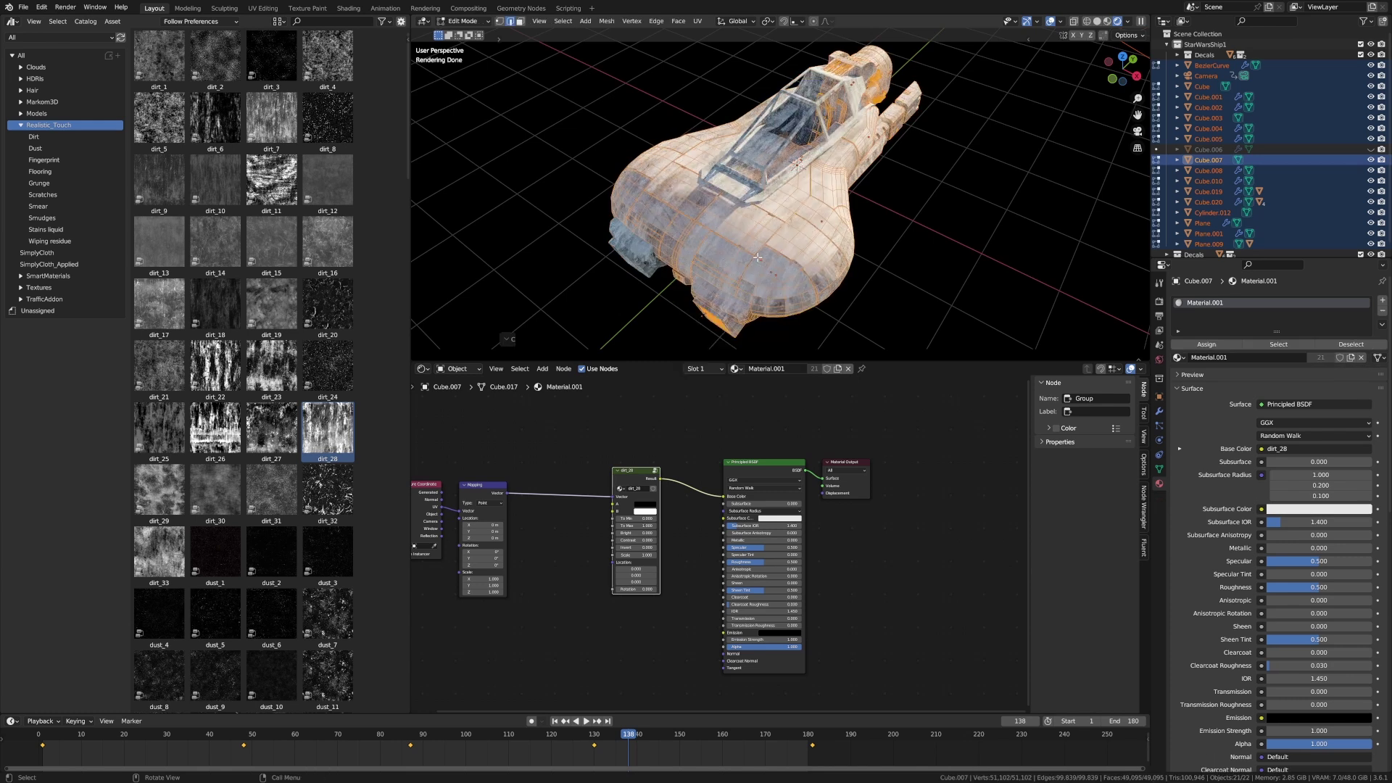
{"action": "key", "text": "Tab"}
- UV-unwrap all selected ship parts with Smart UV Project, using a 66° angle limit and the Scaled margin method
{"action": "key", "text": "Tab"}
{"action": "key", "text": "u"}
{"action": "left_click", "coordinate": [753, 221]}
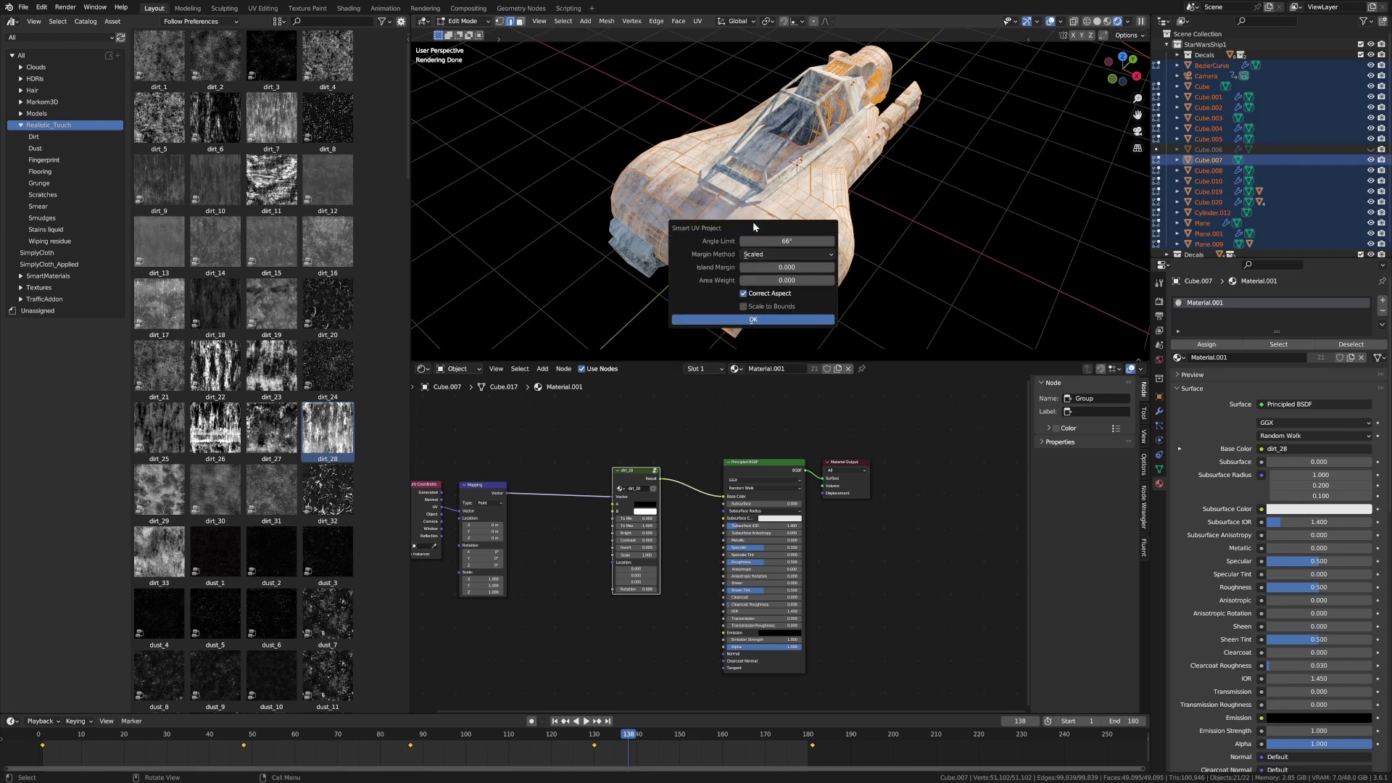
{"action": "left_click", "coordinate": [753, 320]}
{"action": "key", "text": "Tab"}
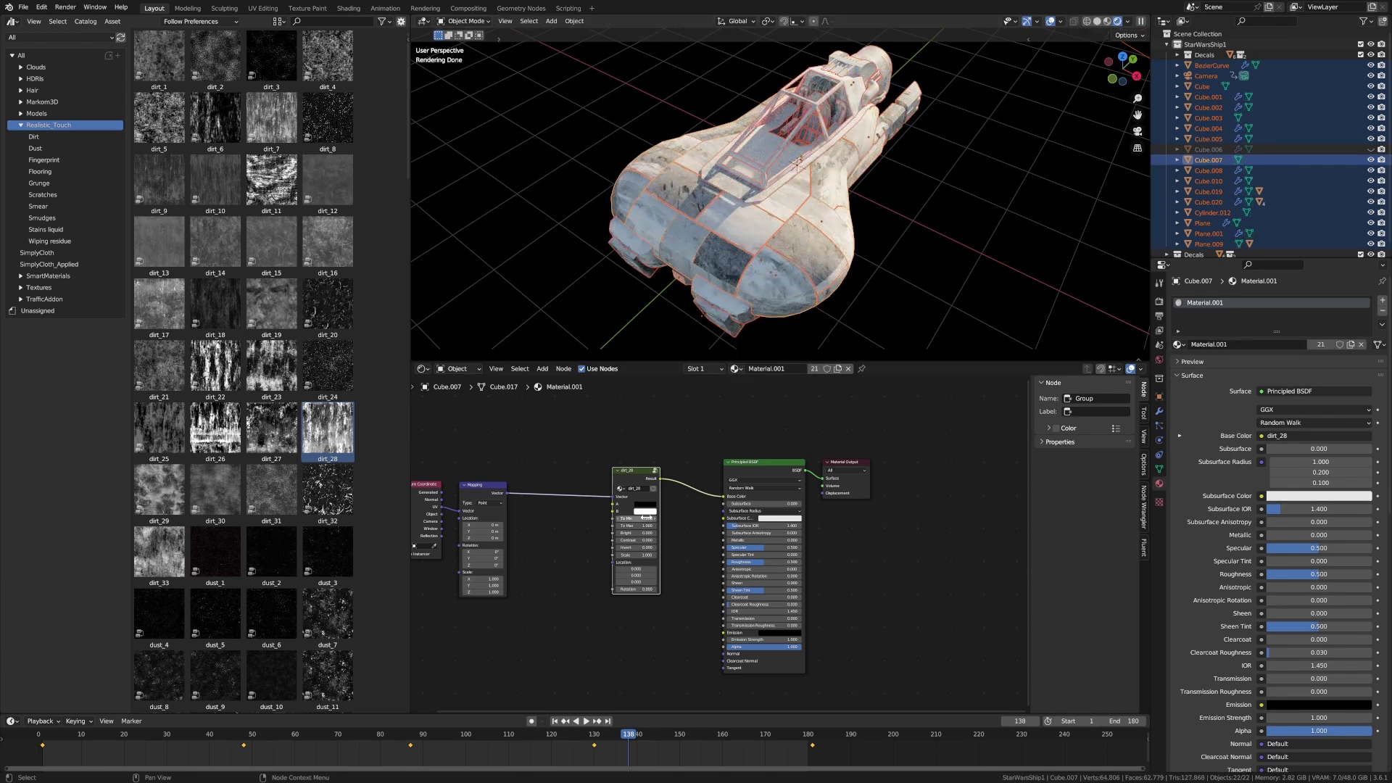
- Set color B of the dirt_28 node group to a muted brown
{"action": "scroll", "coordinate": [641, 517], "scroll_direction": "up", "scroll_amount": 2}
{"action": "left_click", "coordinate": [645, 499]}
{"action": "left_click", "coordinate": [656, 510]}
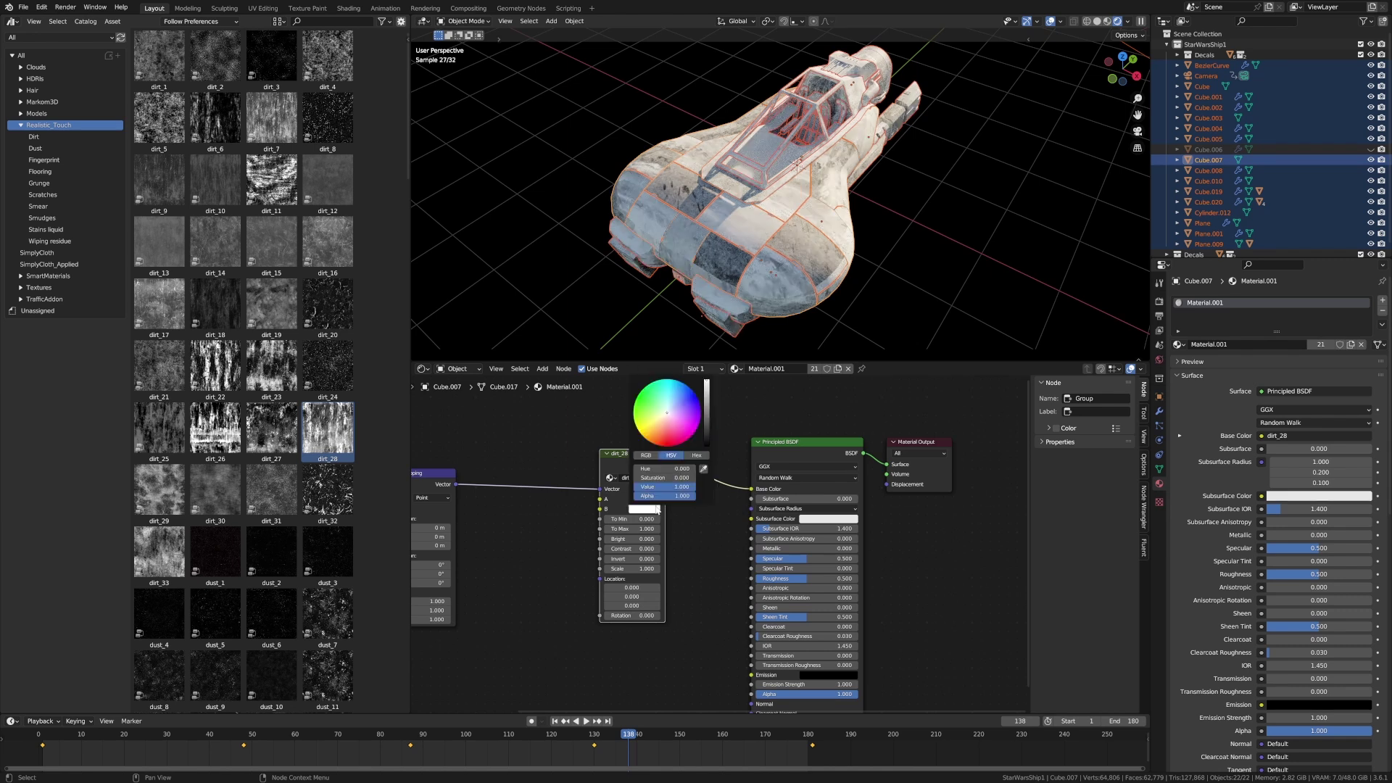
{"action": "left_click_drag", "start_coordinate": [707, 424], "coordinate": [709, 419]}
{"action": "left_click", "coordinate": [662, 424]}
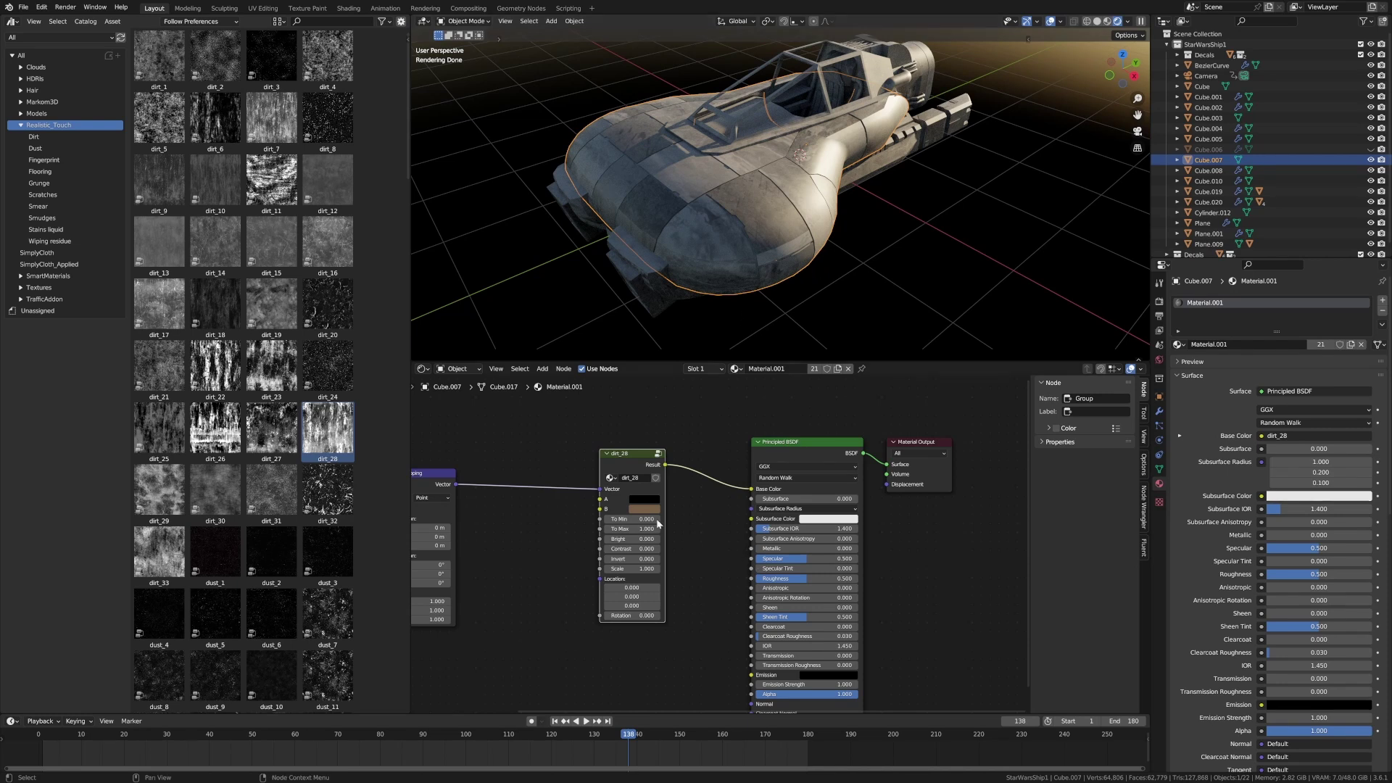
- Add the grunge_16 node group below dirt_28, linking Mapping to its Vector and its Result to the shader's Roughness
{"action": "scroll", "coordinate": [328, 475], "scroll_direction": "down", "scroll_amount": 10}
{"action": "left_click_drag", "start_coordinate": [328, 475], "coordinate": [537, 625]}
{"action": "middle_click_drag", "start_coordinate": [536, 625], "coordinate": [484, 498]}
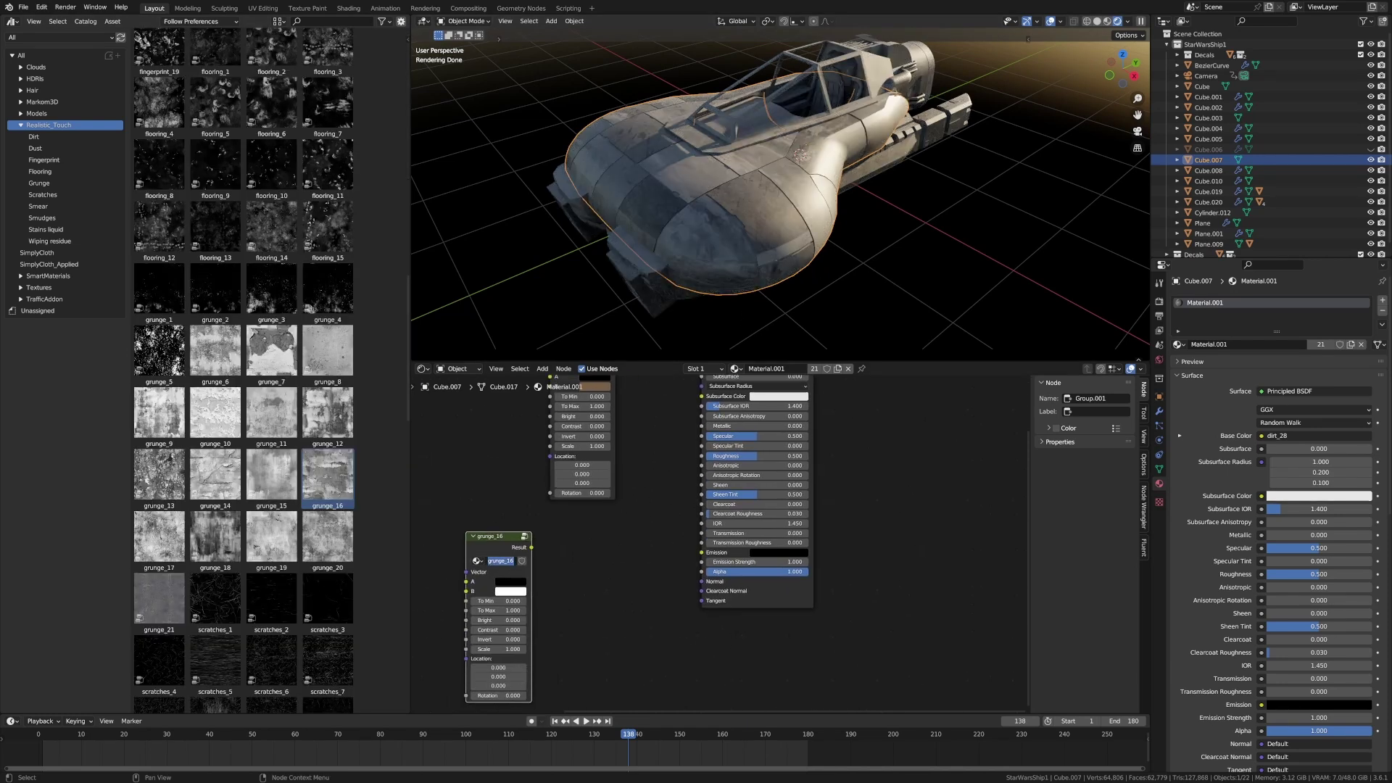
{"action": "left_click", "coordinate": [507, 537]}
{"action": "left_click_drag", "start_coordinate": [507, 536], "coordinate": [585, 509]}
{"action": "left_click_drag", "start_coordinate": [608, 519], "coordinate": [702, 456]}
{"action": "middle_click_drag", "start_coordinate": [528, 463], "coordinate": [554, 494]}
{"action": "left_click_drag", "start_coordinate": [521, 413], "coordinate": [658, 595]}
- Lighten color A of the dirt_28 node group to a dark grey, and deselect the hull
{"action": "middle_click_drag", "start_coordinate": [802, 290], "coordinate": [823, 282]}
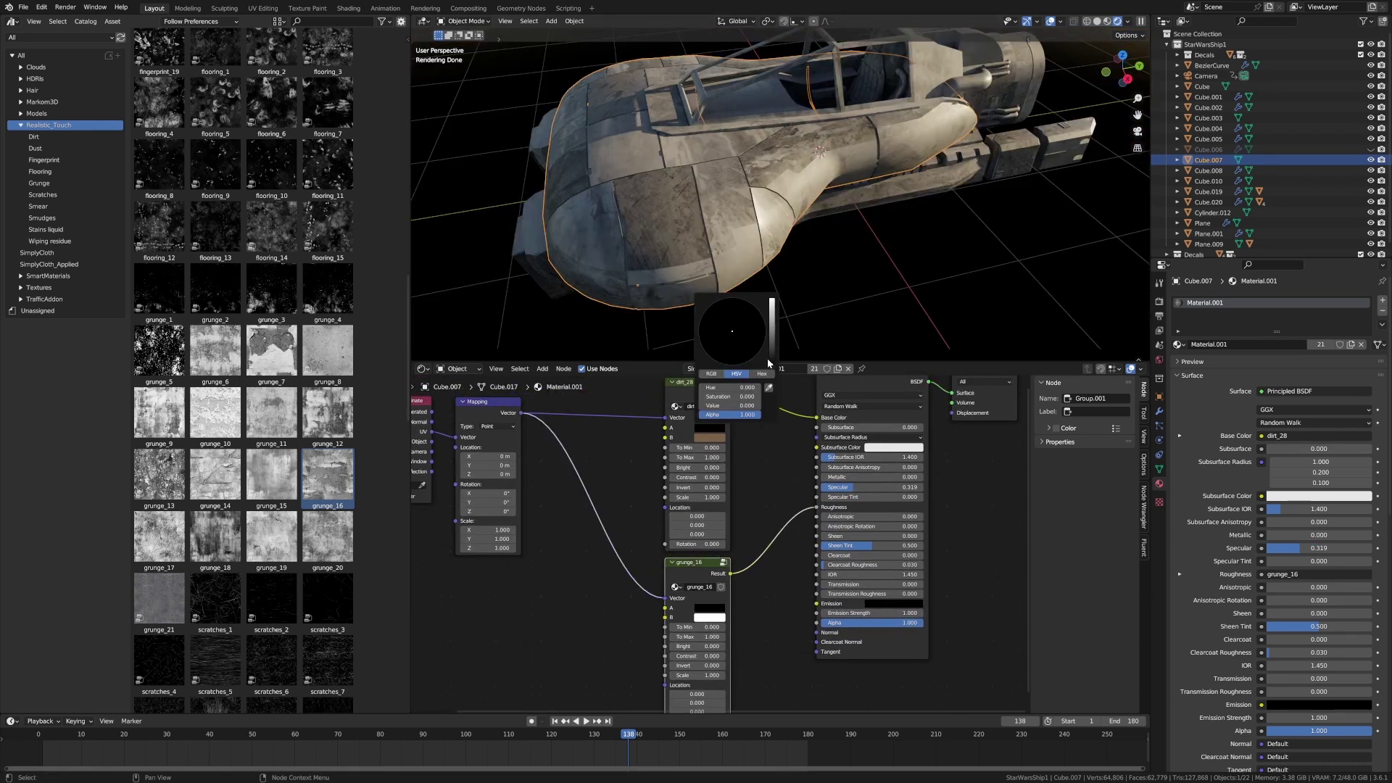
{"action": "left_click_drag", "start_coordinate": [772, 362], "coordinate": [772, 346]}
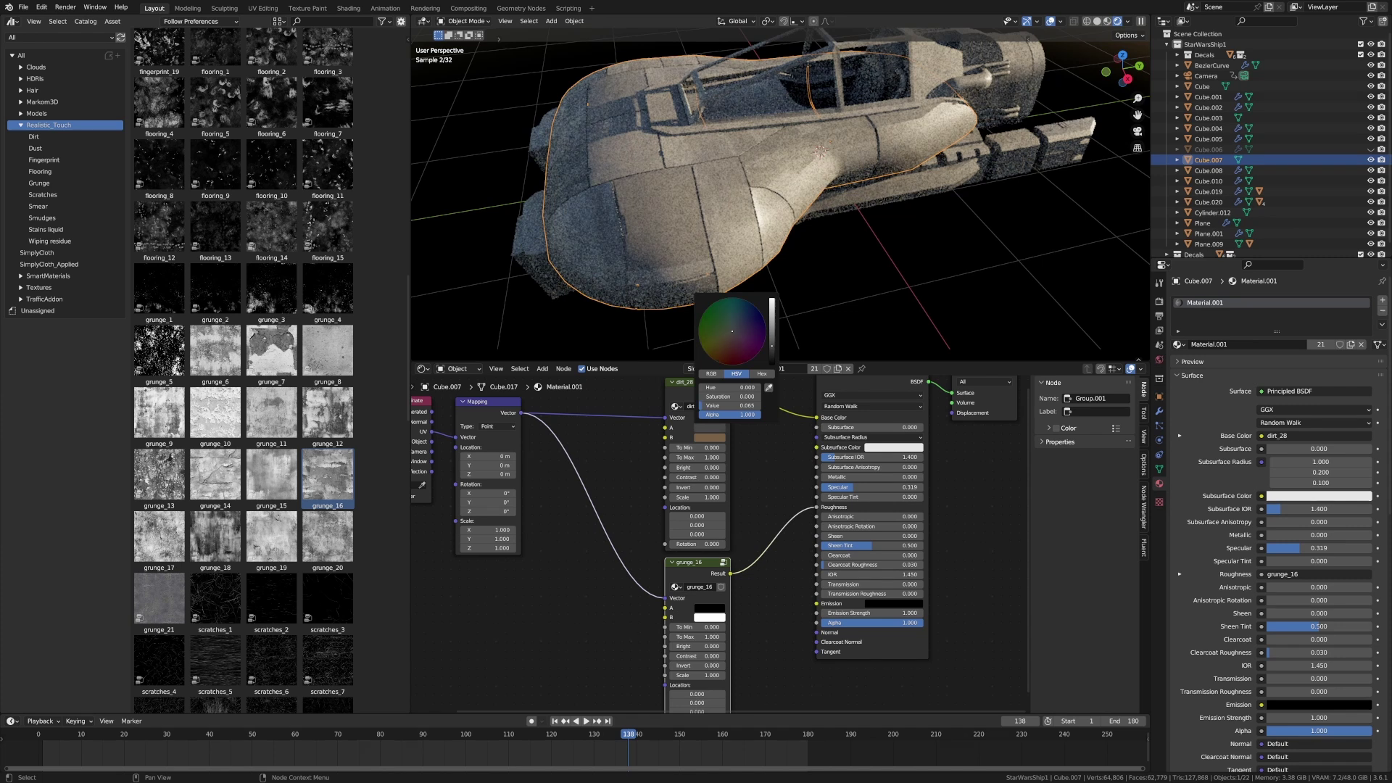
{"action": "left_click", "coordinate": [799, 281]}
{"action": "middle_click_drag", "start_coordinate": [800, 281], "coordinate": [906, 299]}
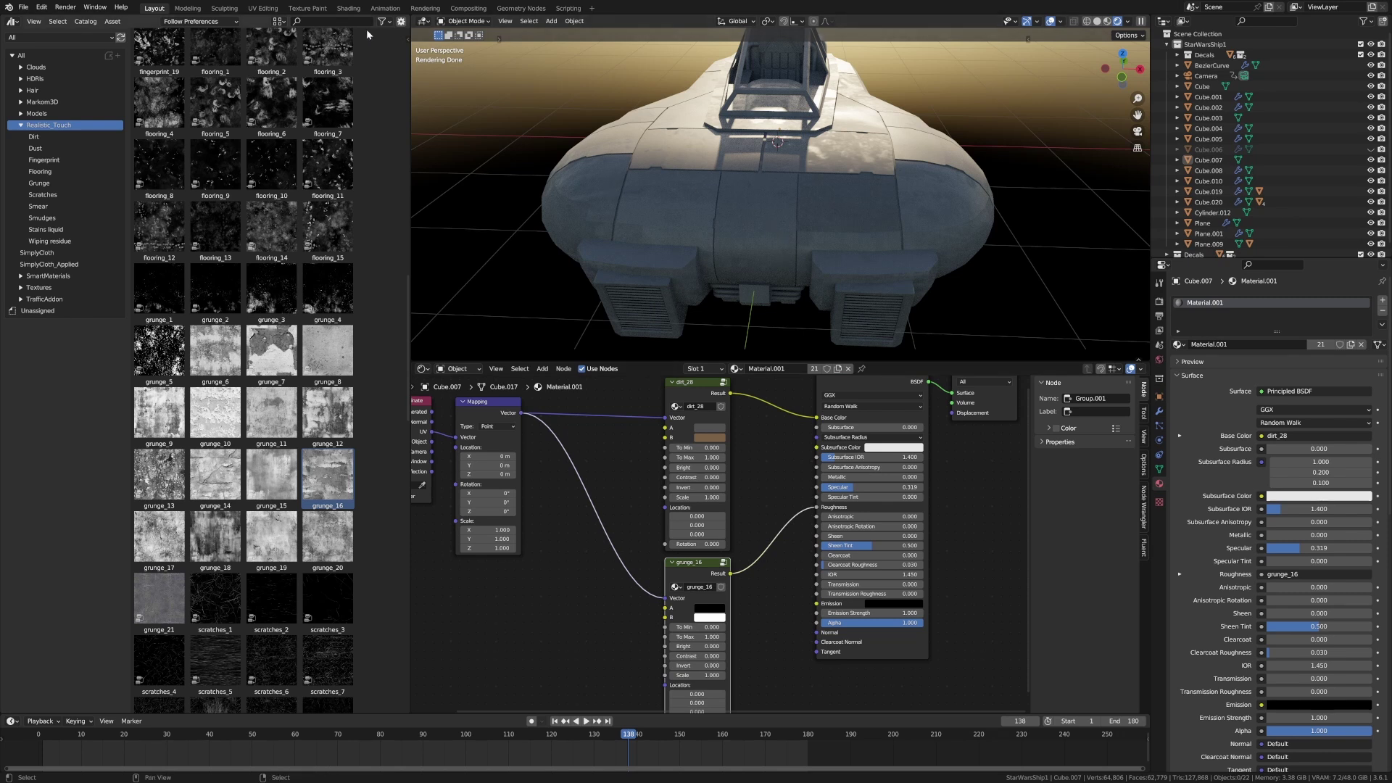
- Set the Mapping node's X, Y and Z scale to 5
{"action": "middle_click_drag", "start_coordinate": [581, 472], "coordinate": [604, 474]}
{"action": "left_click", "coordinate": [511, 532]}
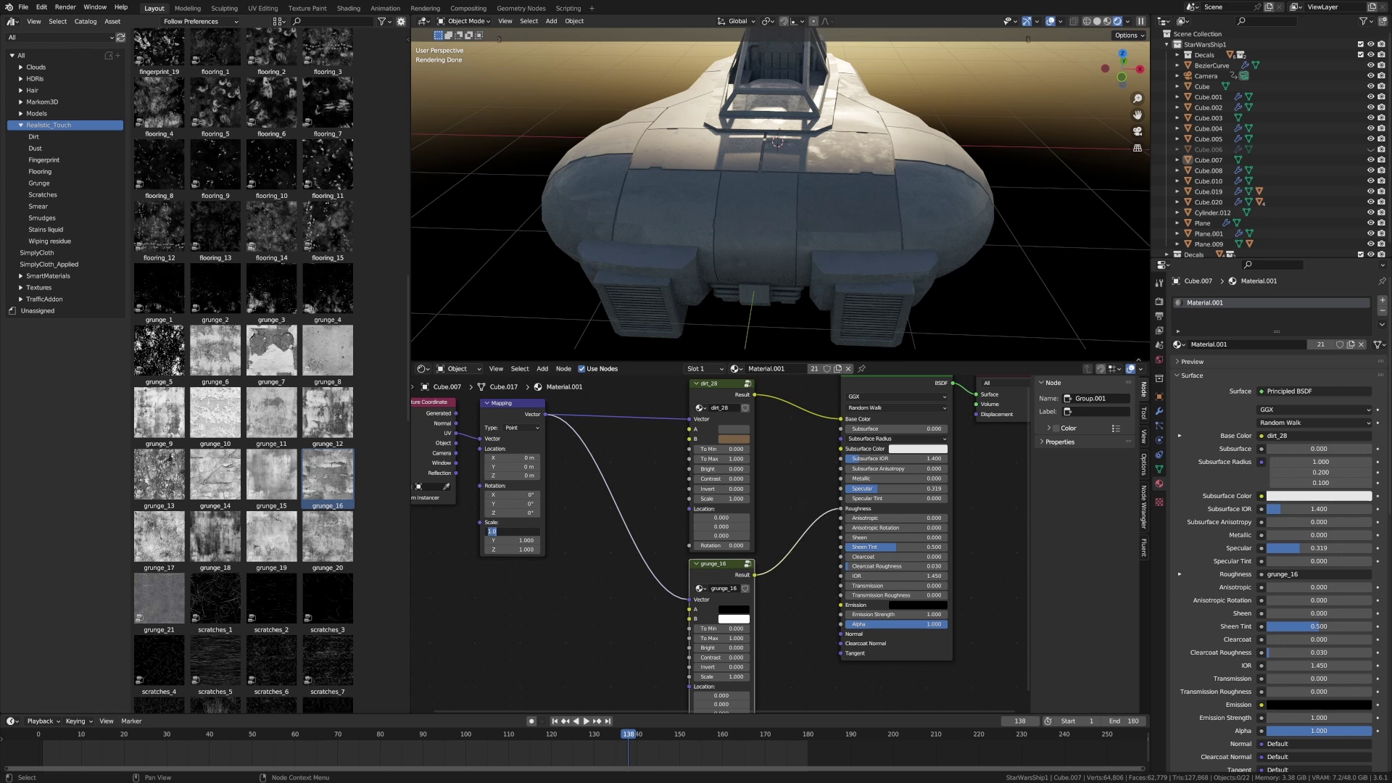
{"action": "type", "text": "5"}
{"action": "key", "text": "Tab"}
{"action": "type", "text": "5"}
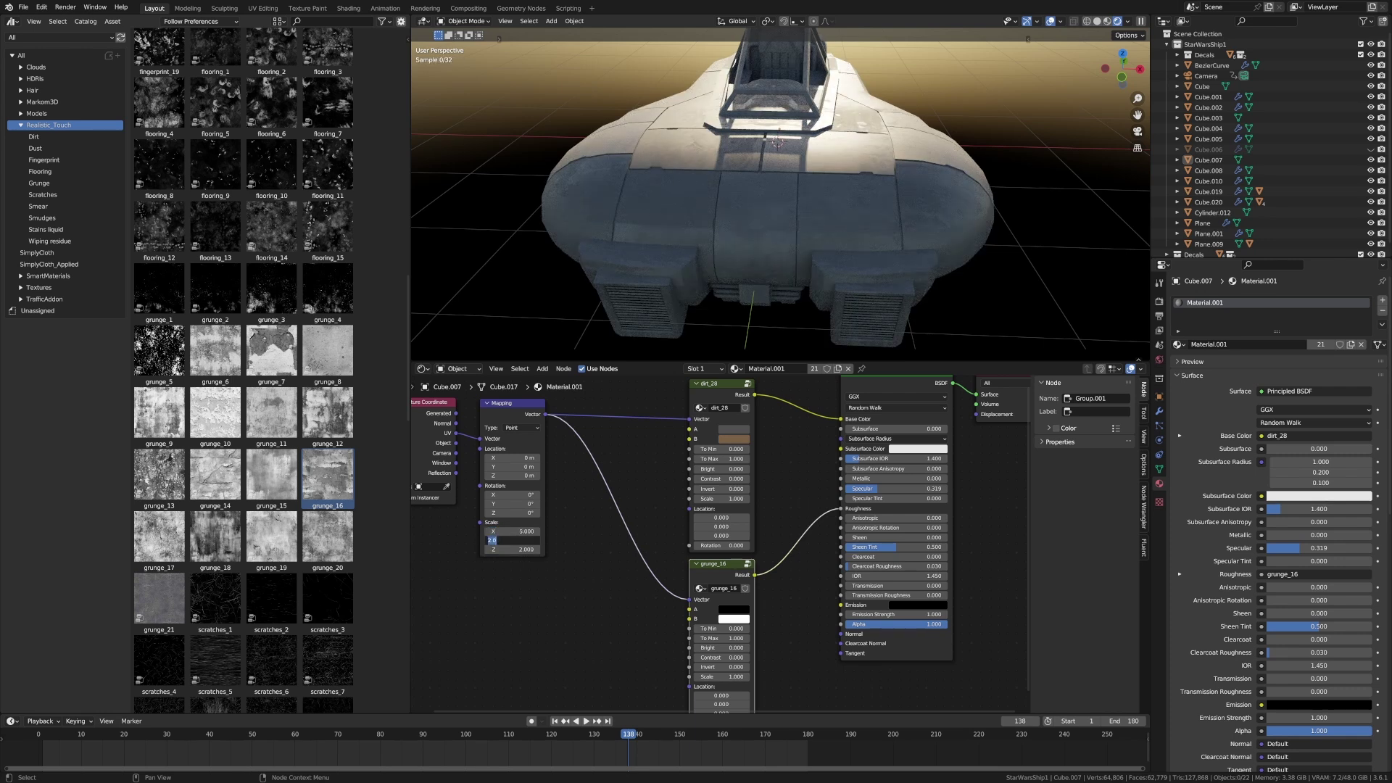
{"action": "key", "text": "Tab"}
{"action": "type", "text": "5"}
{"action": "key", "text": "Return"}
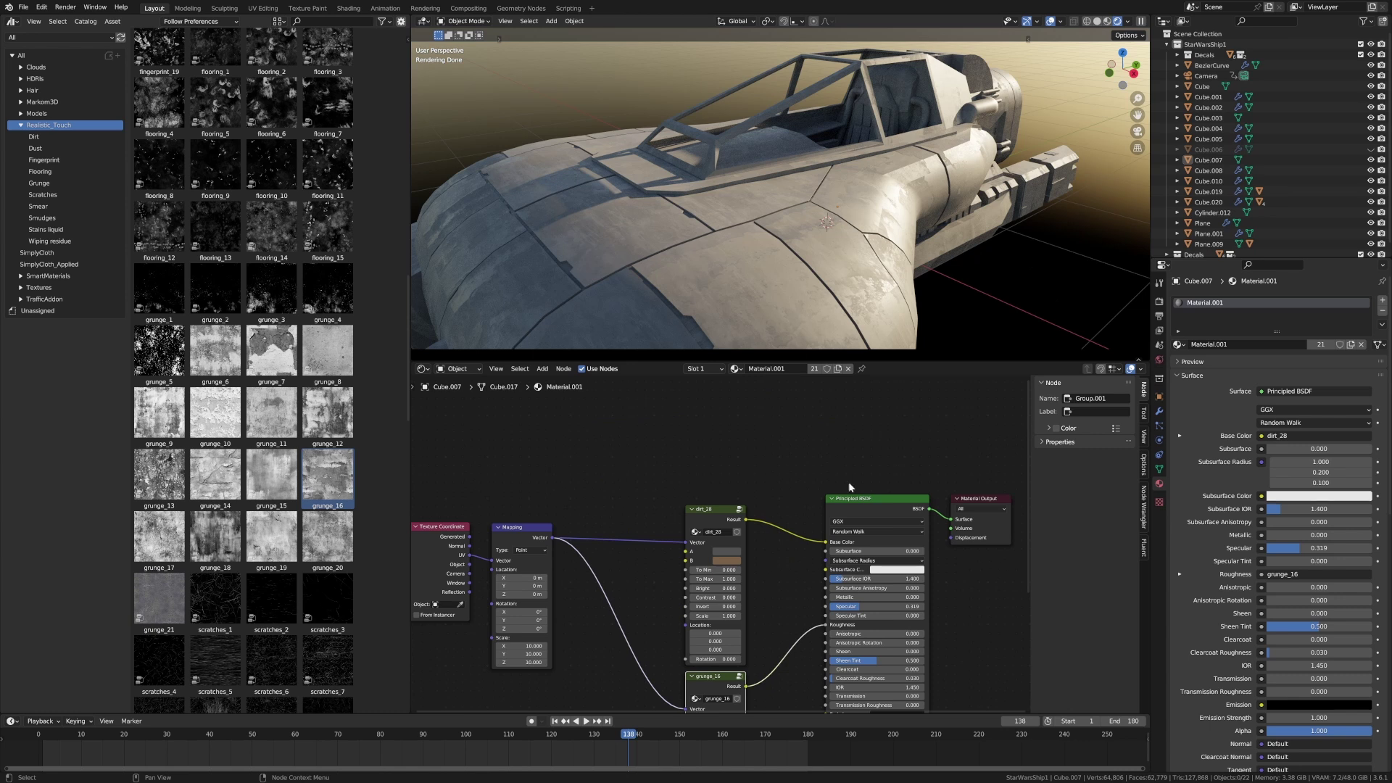
- Move the Principled BSDF and Material Output nodes aside, and add an Ambient Occlusion node above dirt_28
{"action": "left_click_drag", "start_coordinate": [976, 444], "coordinate": [858, 567]}
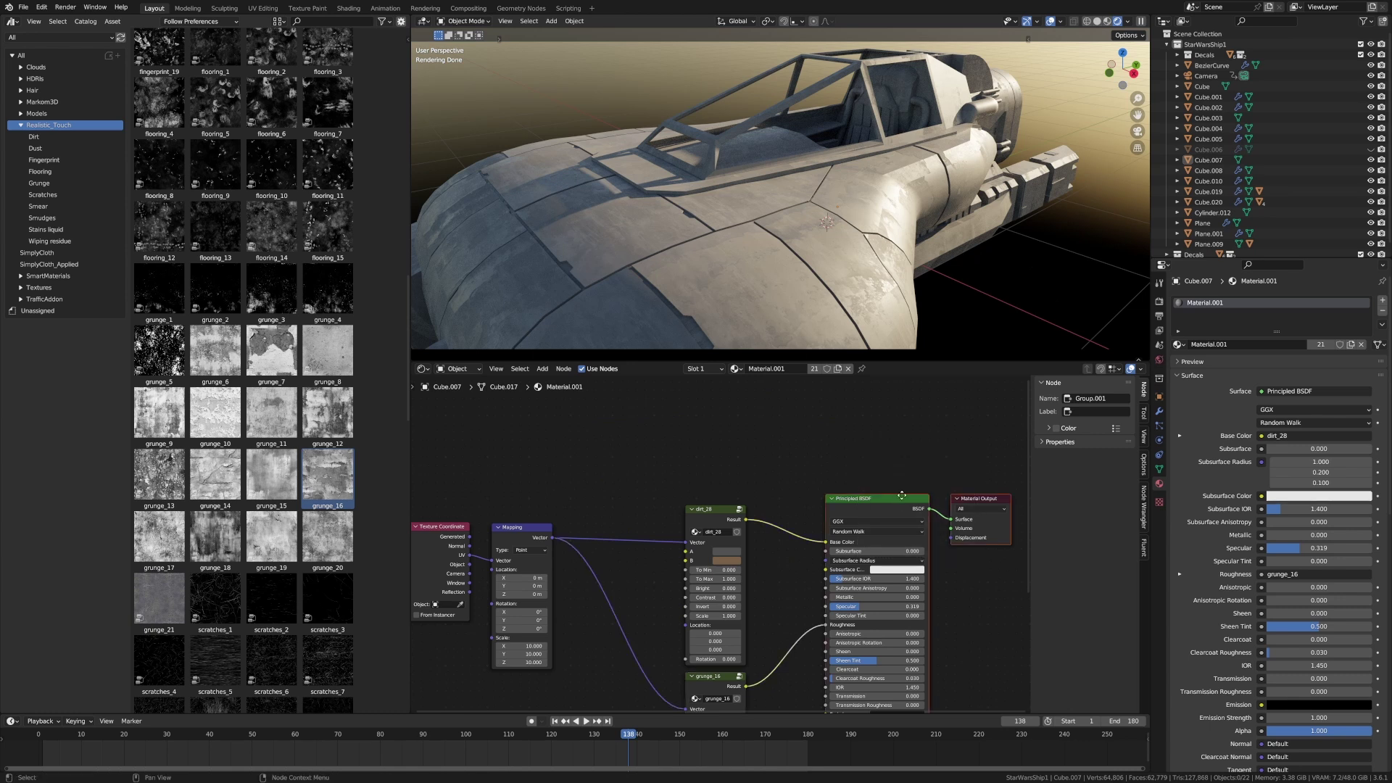
{"action": "left_click_drag", "start_coordinate": [900, 496], "coordinate": [1042, 476]}
{"action": "middle_click_drag", "start_coordinate": [879, 468], "coordinate": [816, 501]}
{"action": "key", "text": "shift+a"}
{"action": "left_click", "coordinate": [788, 446]}
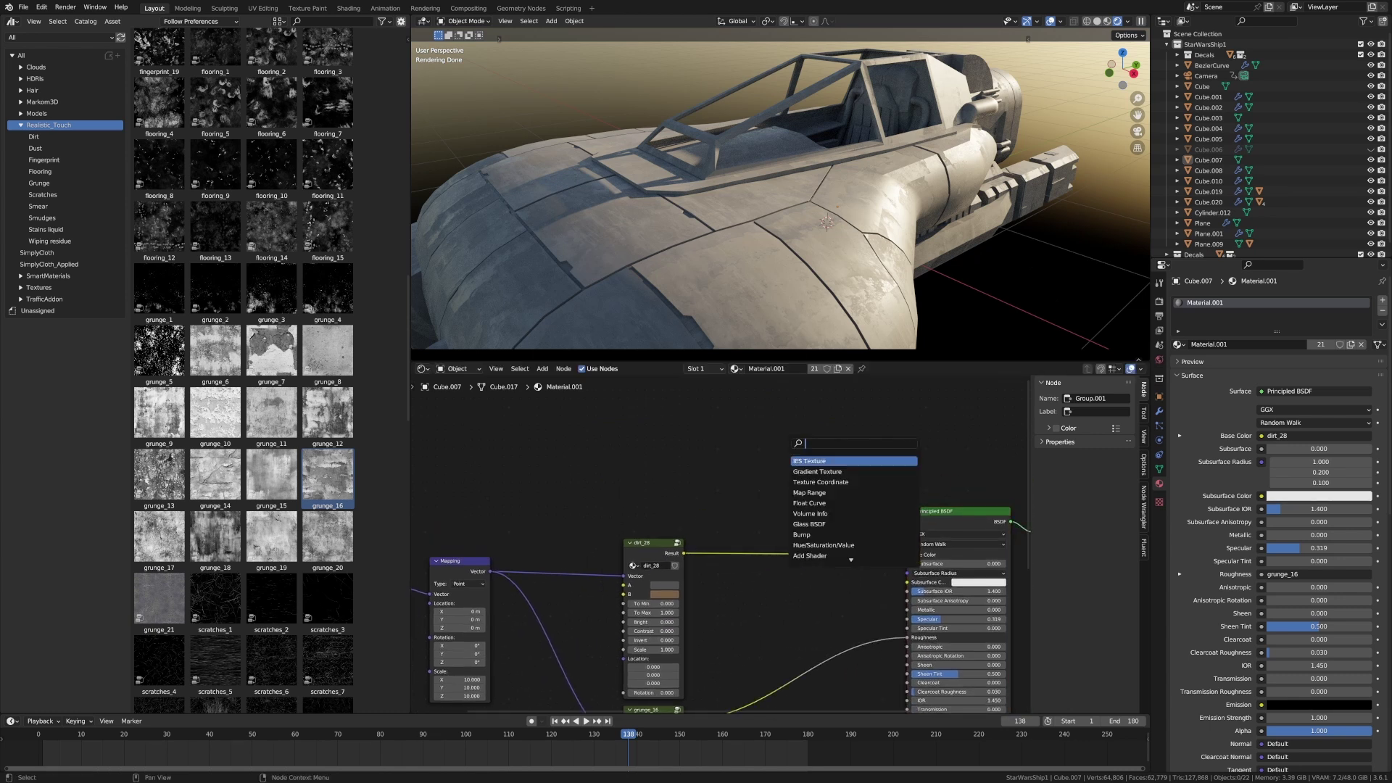
{"action": "type", "text": "amb"}
{"action": "key", "text": "Return"}
{"action": "left_click", "coordinate": [639, 438]}
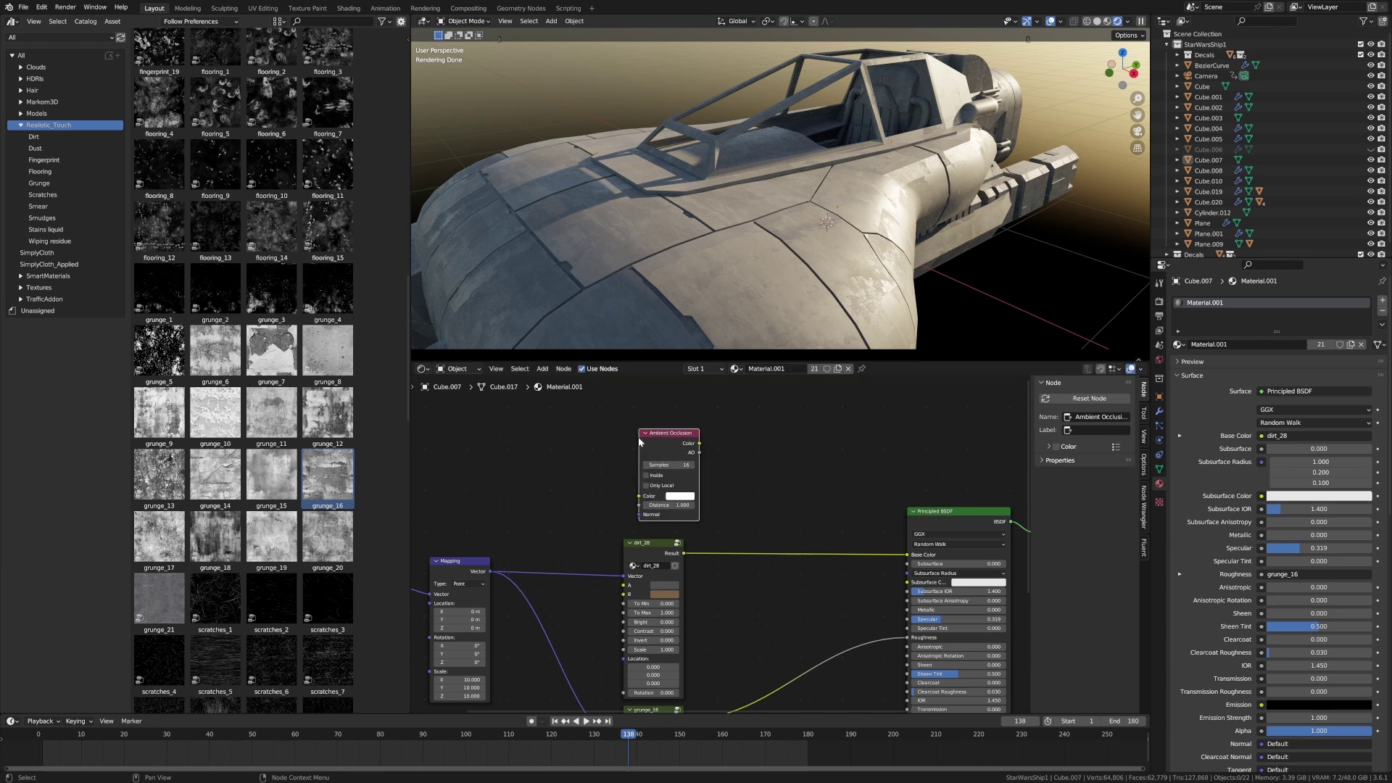
- Insert a Mix Color node between dirt_28 and Base Color, feed it the Ambient Occlusion outputs, and set its blending mode to Add
{"action": "key", "text": "shift+a"}
{"action": "type", "text": "mix c"}
{"action": "key", "text": "Return"}
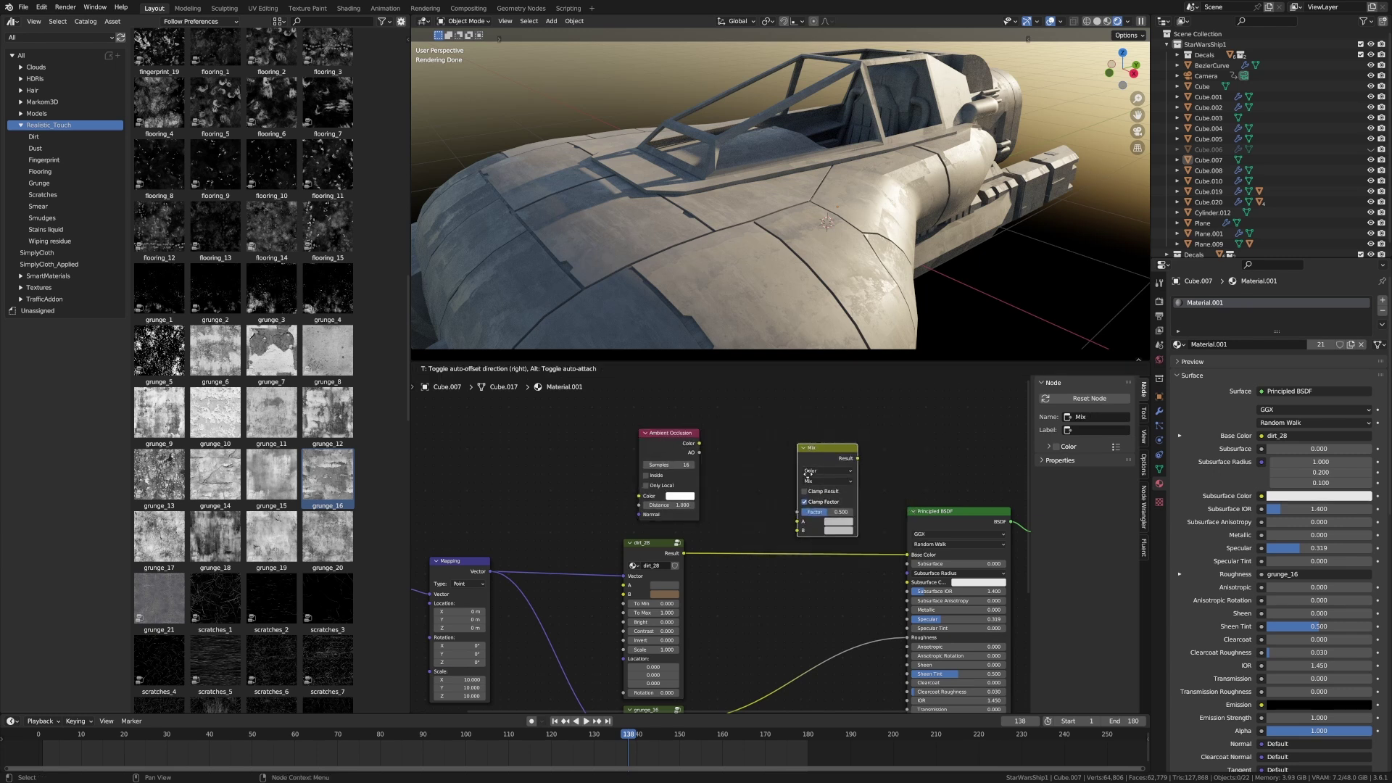
{"action": "left_click", "coordinate": [812, 510]}
{"action": "left_click_drag", "start_coordinate": [699, 444], "coordinate": [799, 557]}
{"action": "left_click", "coordinate": [830, 507]}
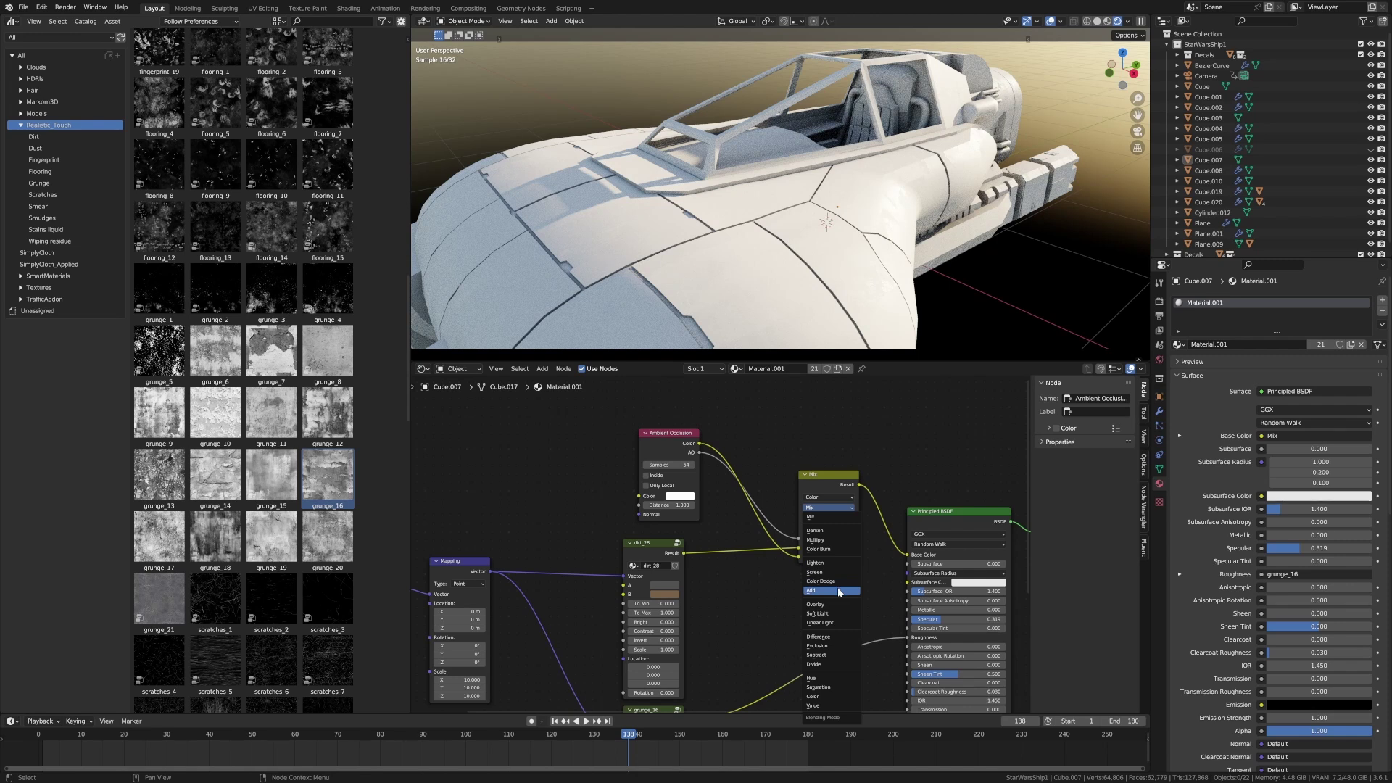
{"action": "left_click", "coordinate": [834, 591]}
- Set the Ambient Occlusion node's color to bright magenta and its distance to 0.1
{"action": "left_click", "coordinate": [690, 498]}
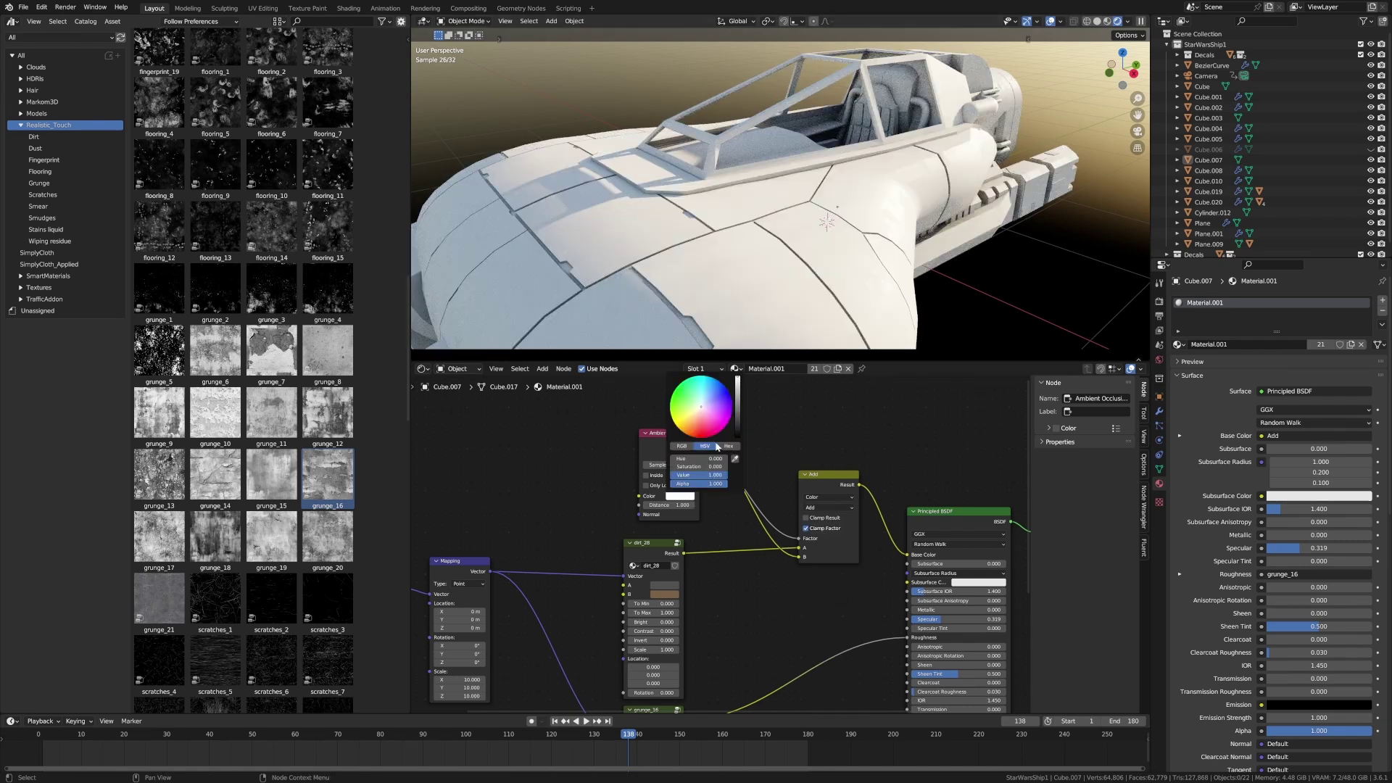
{"action": "left_click", "coordinate": [722, 422]}
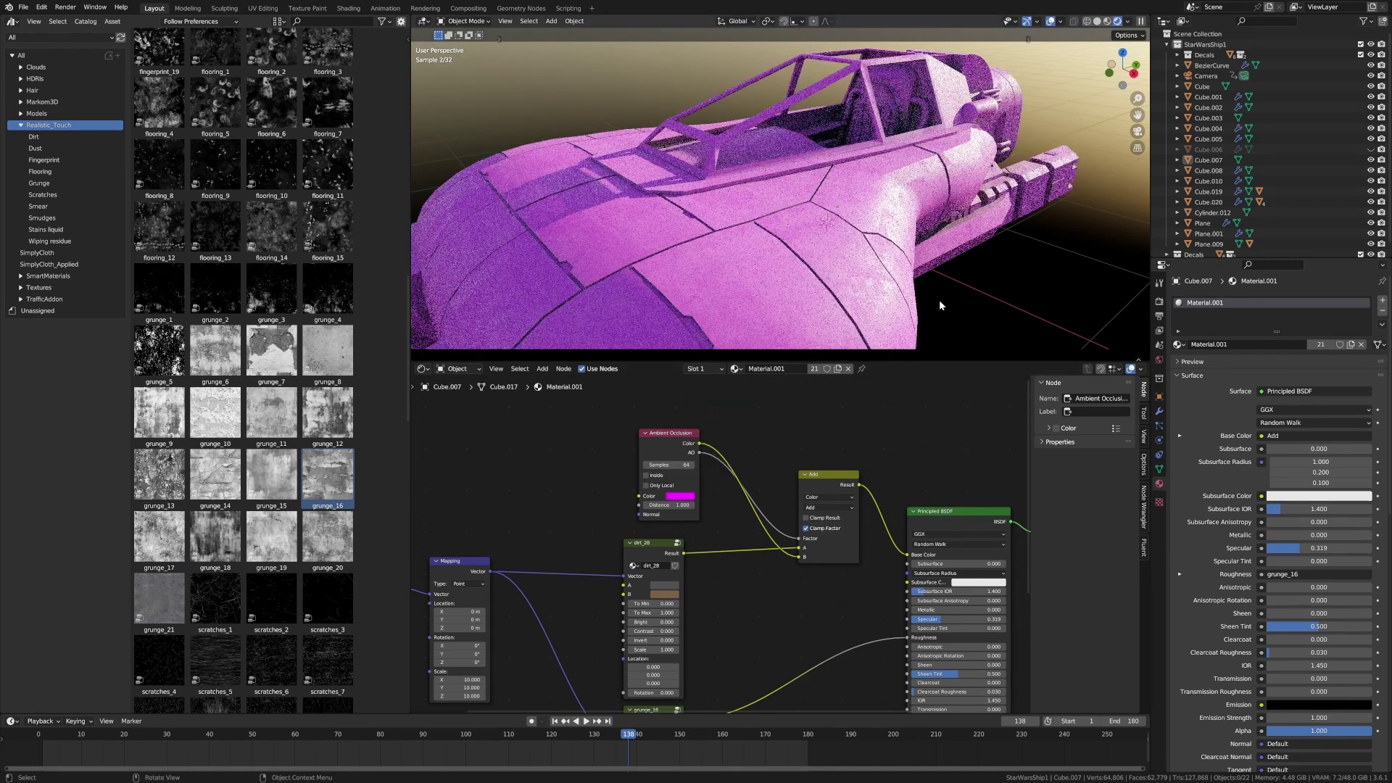
{"action": "left_click", "coordinate": [668, 505]}
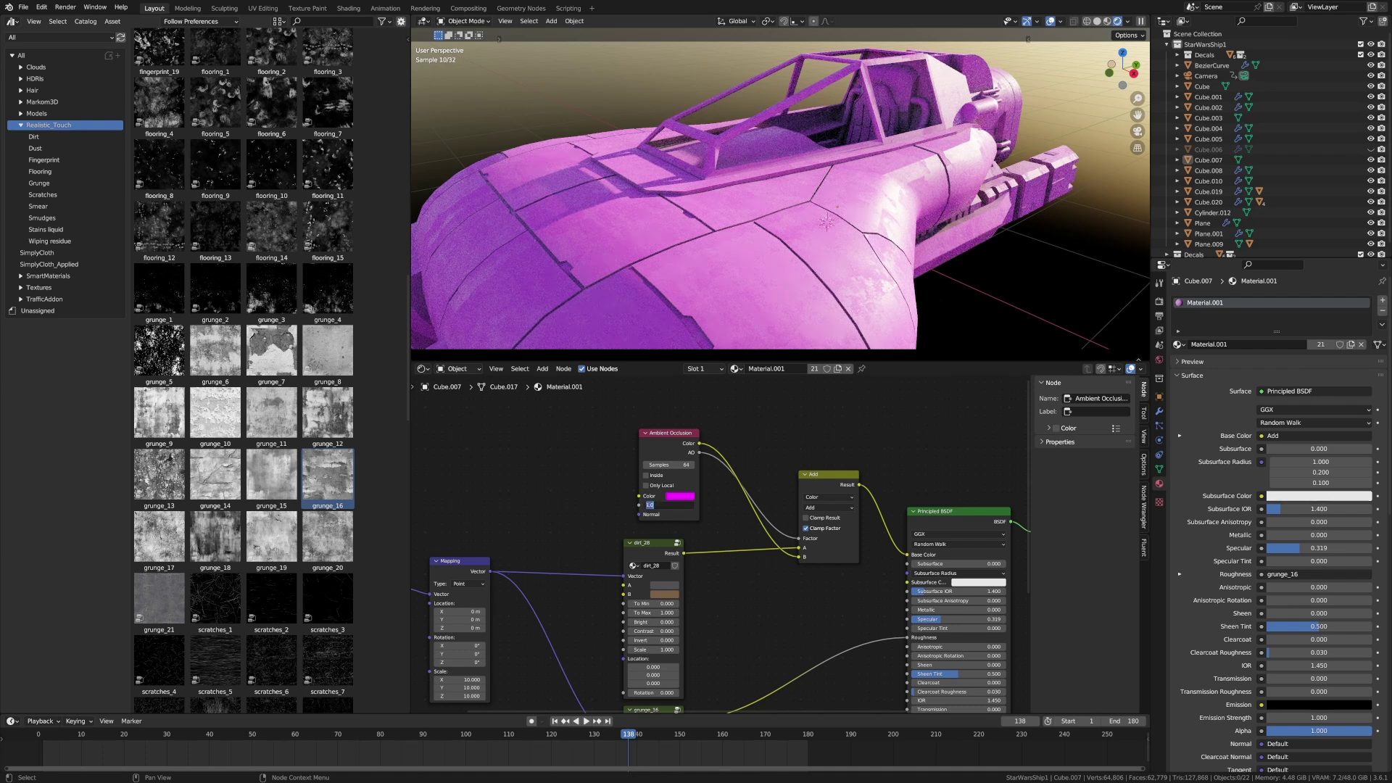
{"action": "type", "text": "0.1"}
{"action": "key", "text": "Return"}
- Insert a Color Ramp node between the Ambient Occlusion node's AO output and the Add node's Factor
{"action": "key", "text": "shift+a"}
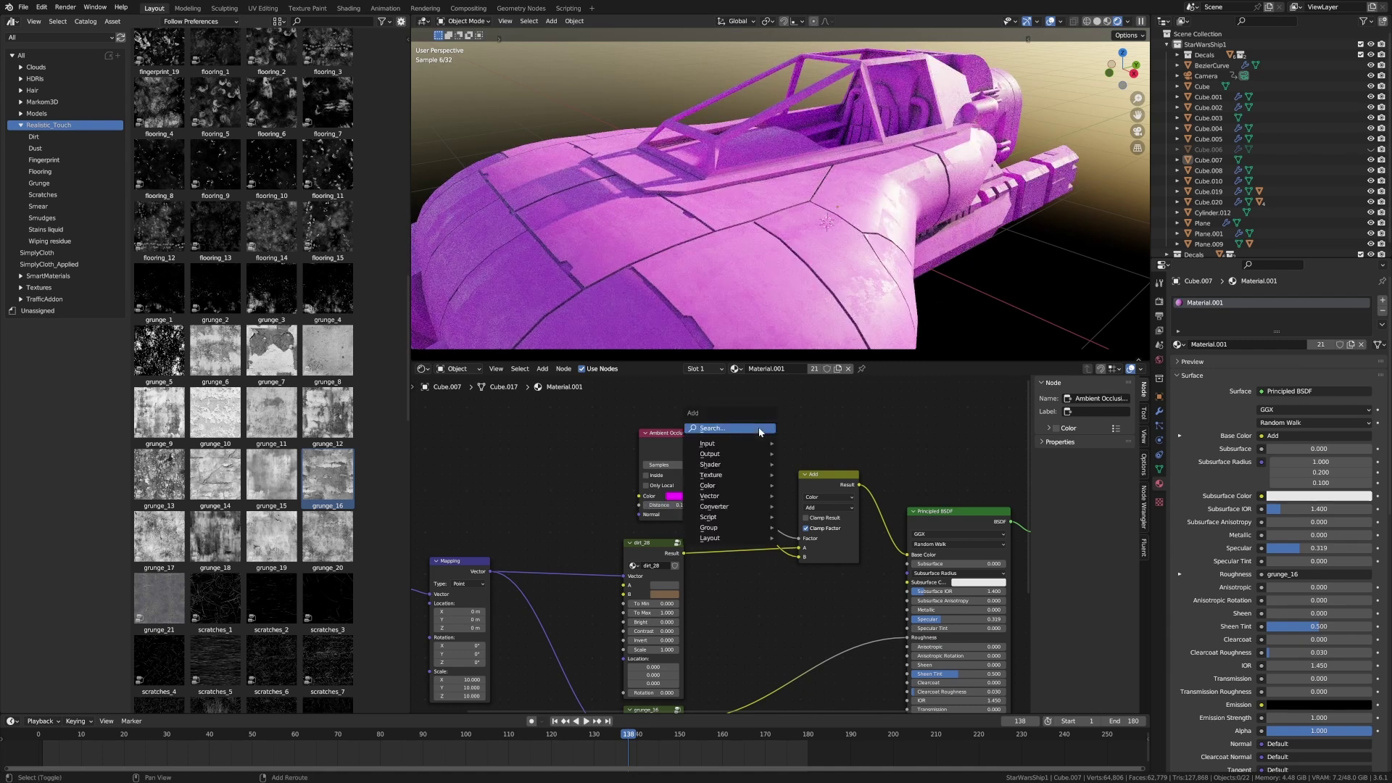
{"action": "left_click", "coordinate": [760, 429]}
{"action": "type", "text": "col"}
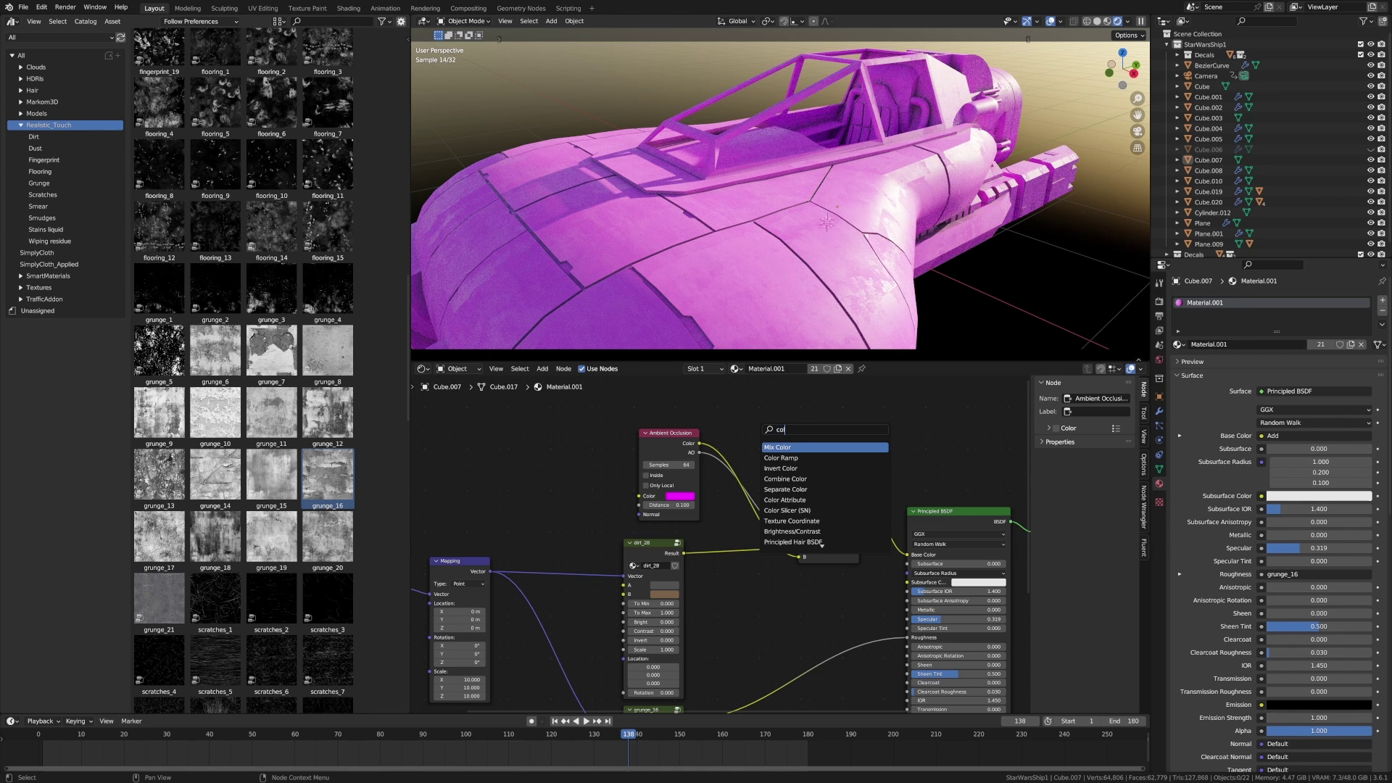
{"action": "left_click", "coordinate": [781, 457]}
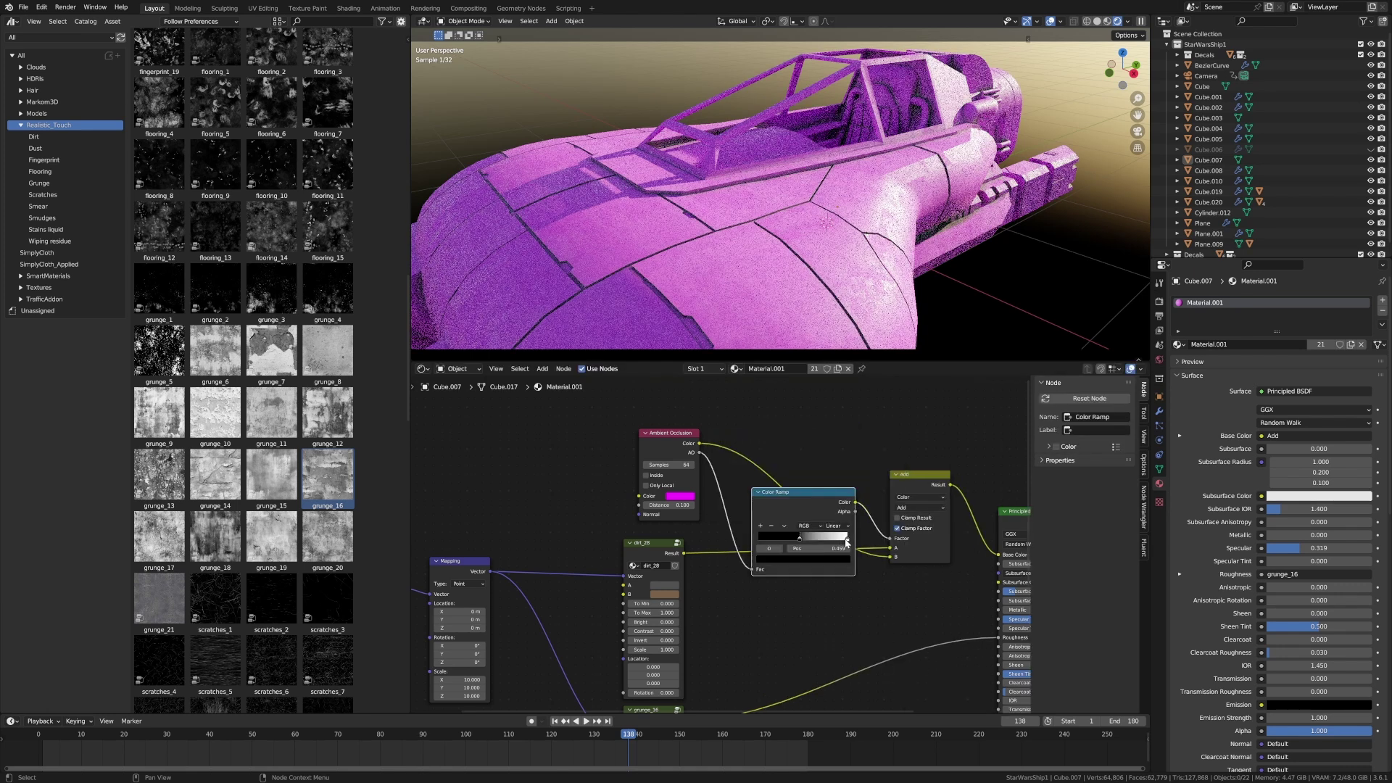
- Arrange the Color Ramp as white to black with both stops near its right end, and move the node higher
{"action": "mouse_move", "coordinate": [846, 542]}
{"action": "left_mouse_down"}
{"action": "mouse_move", "coordinate": [803, 546]}
{"action": "mouse_move", "coordinate": [847, 543]}
{"action": "left_mouse_up"}
{"action": "left_click", "coordinate": [814, 544]}
{"action": "left_click", "coordinate": [826, 541]}
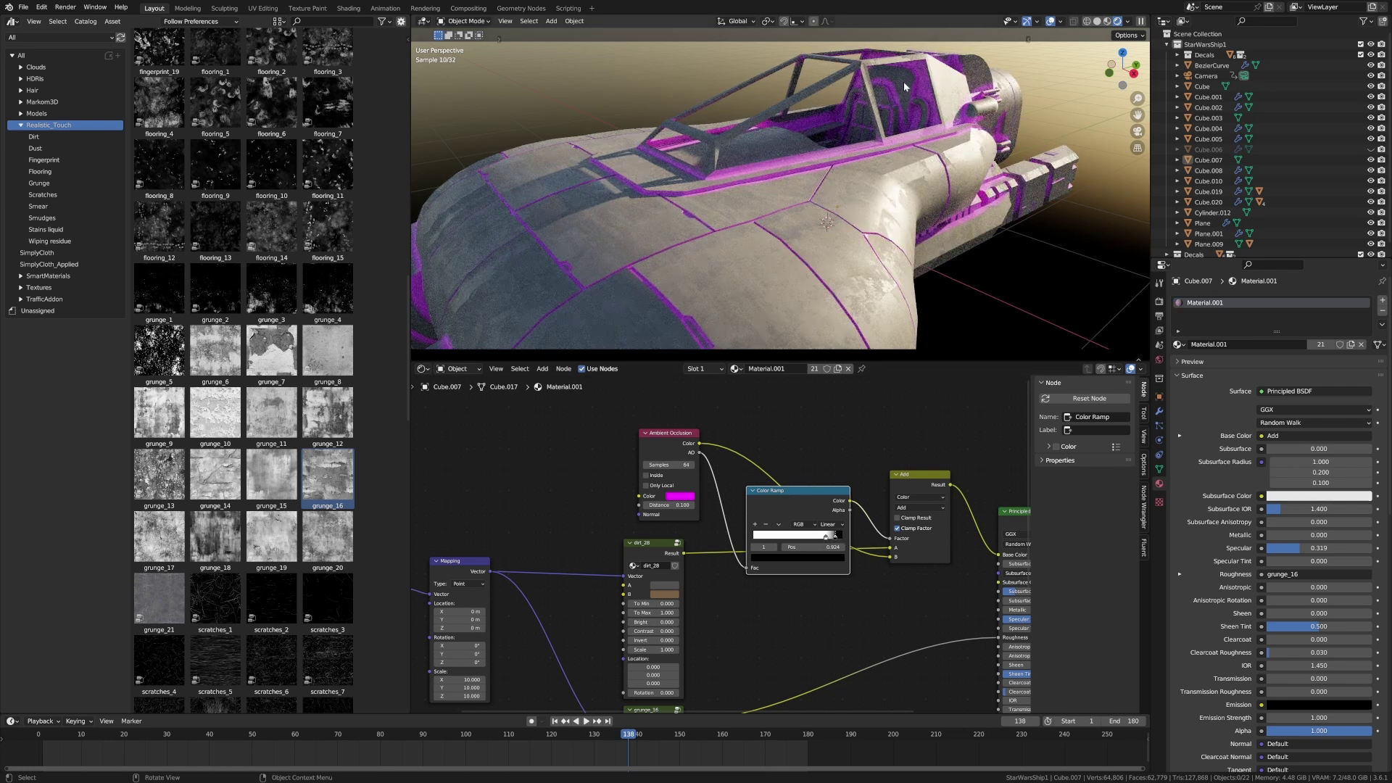
{"action": "left_click_drag", "start_coordinate": [813, 500], "coordinate": [820, 414]}
- Darken the Ambient Occlusion node's color to nearly black
{"action": "left_click", "coordinate": [680, 496]}
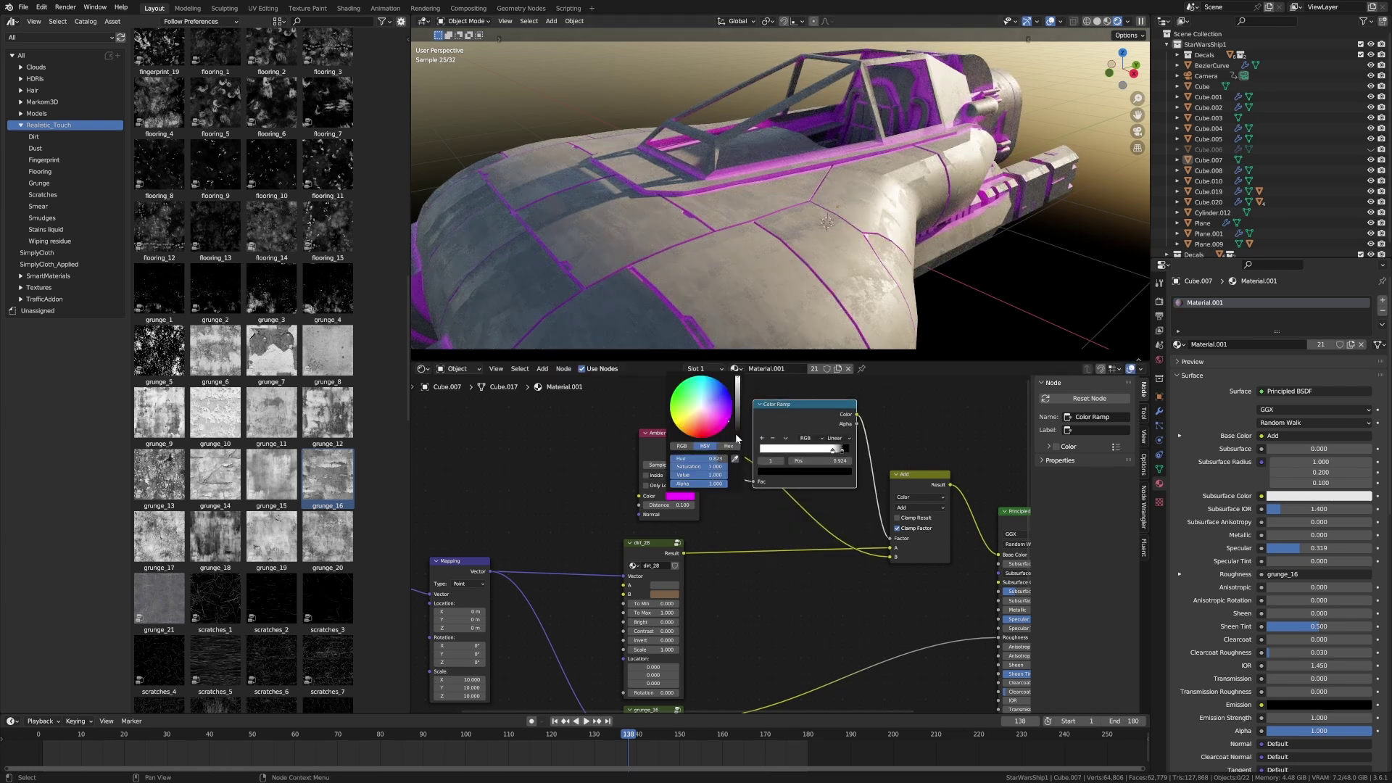
{"action": "left_click", "coordinate": [738, 437]}
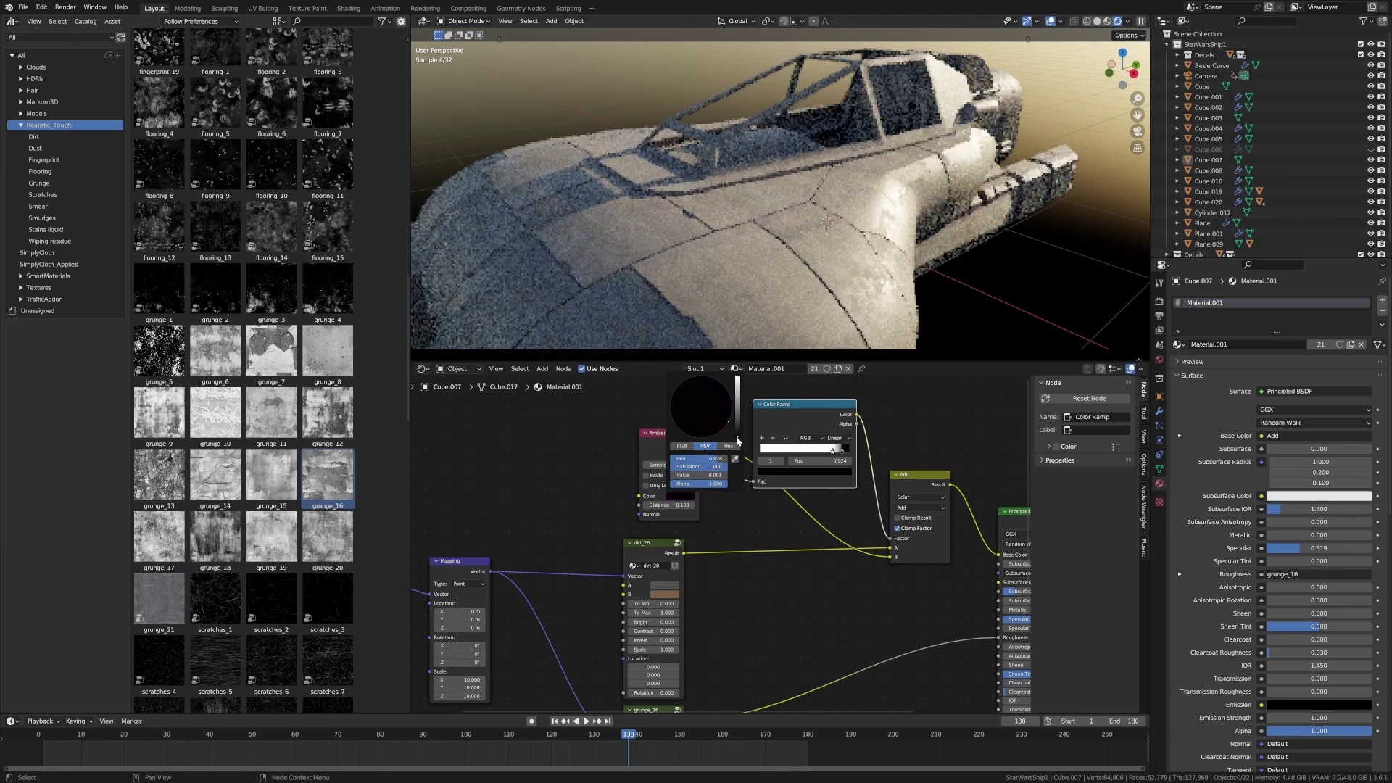
{"action": "left_click_drag", "start_coordinate": [736, 431], "coordinate": [737, 417]}
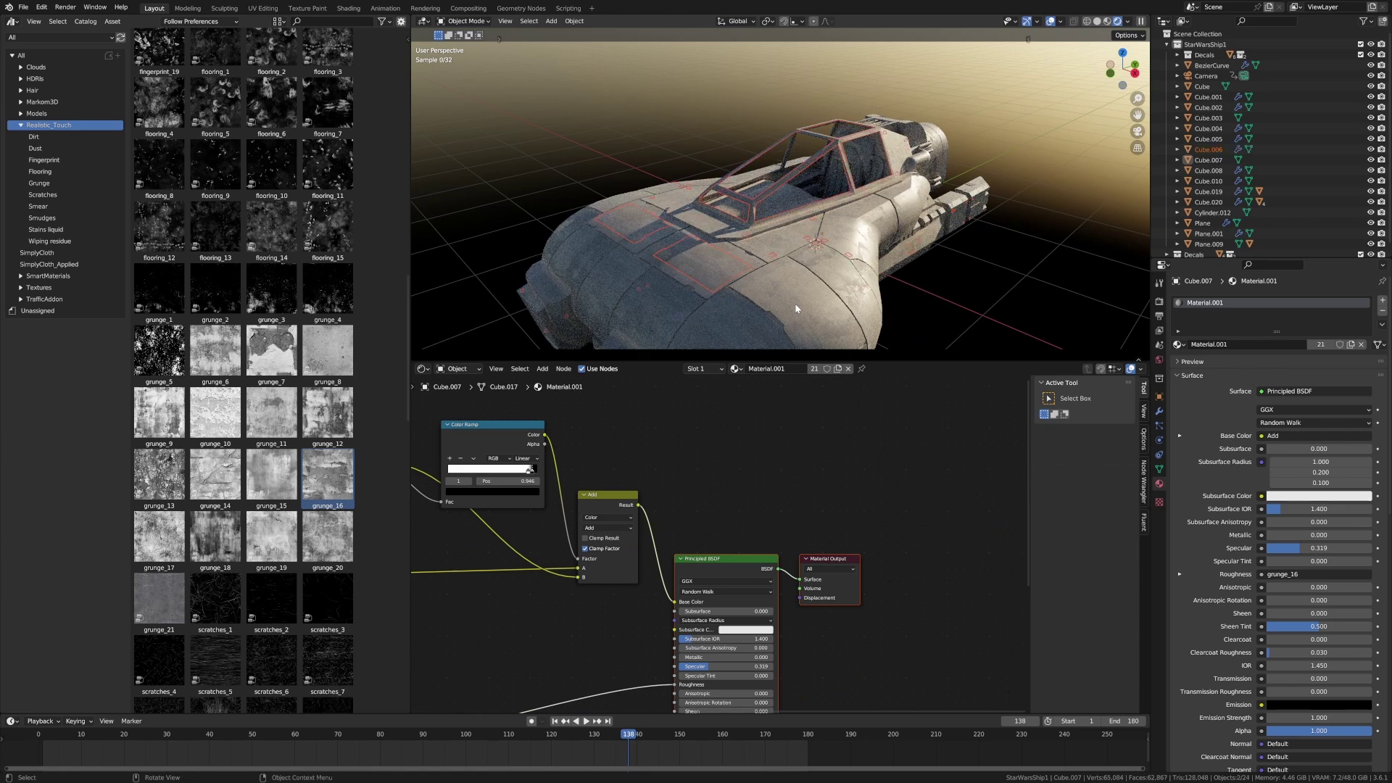
- Inspect the weathered ship's material from the front, rear and side
{"action": "middle_click_drag", "start_coordinate": [988, 342], "coordinate": [913, 184]}
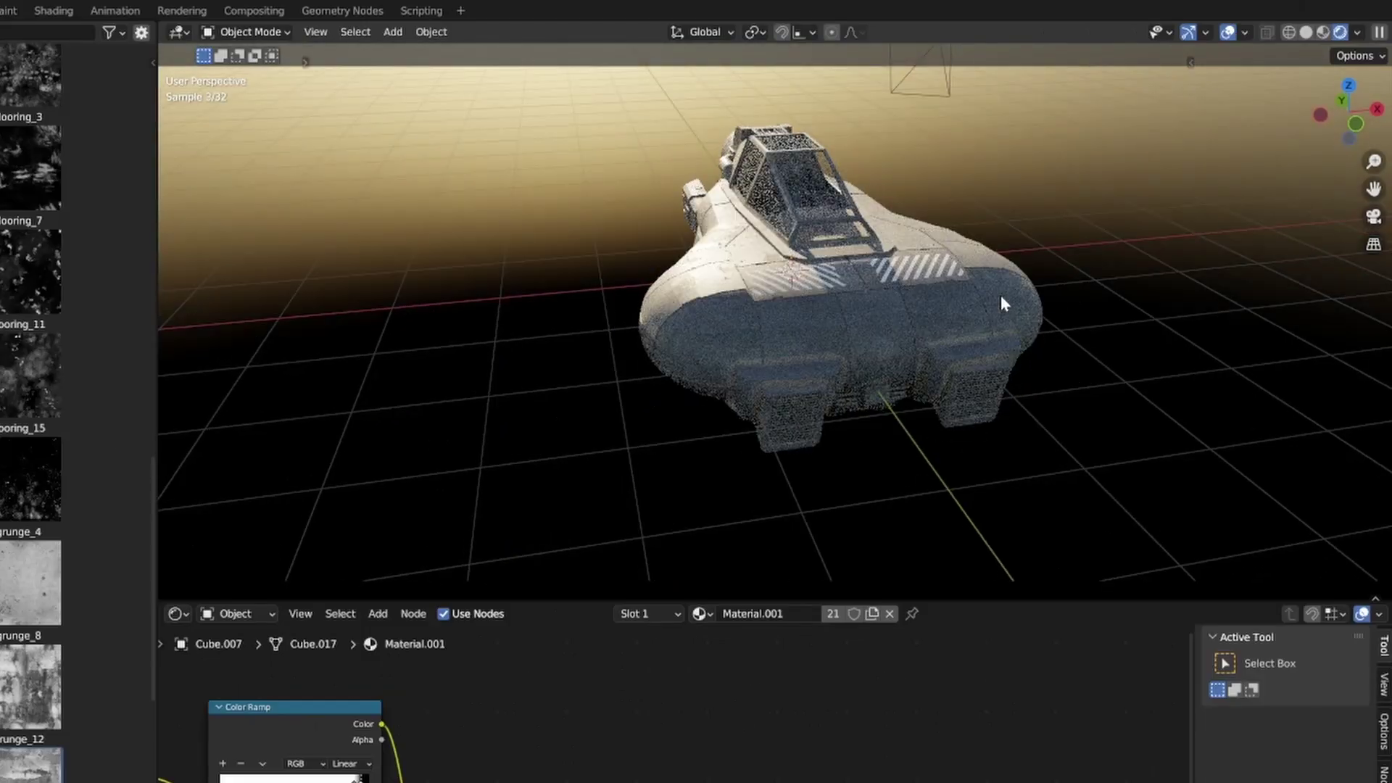
{"action": "middle_click_drag", "start_coordinate": [1000, 303], "coordinate": [705, 295]}
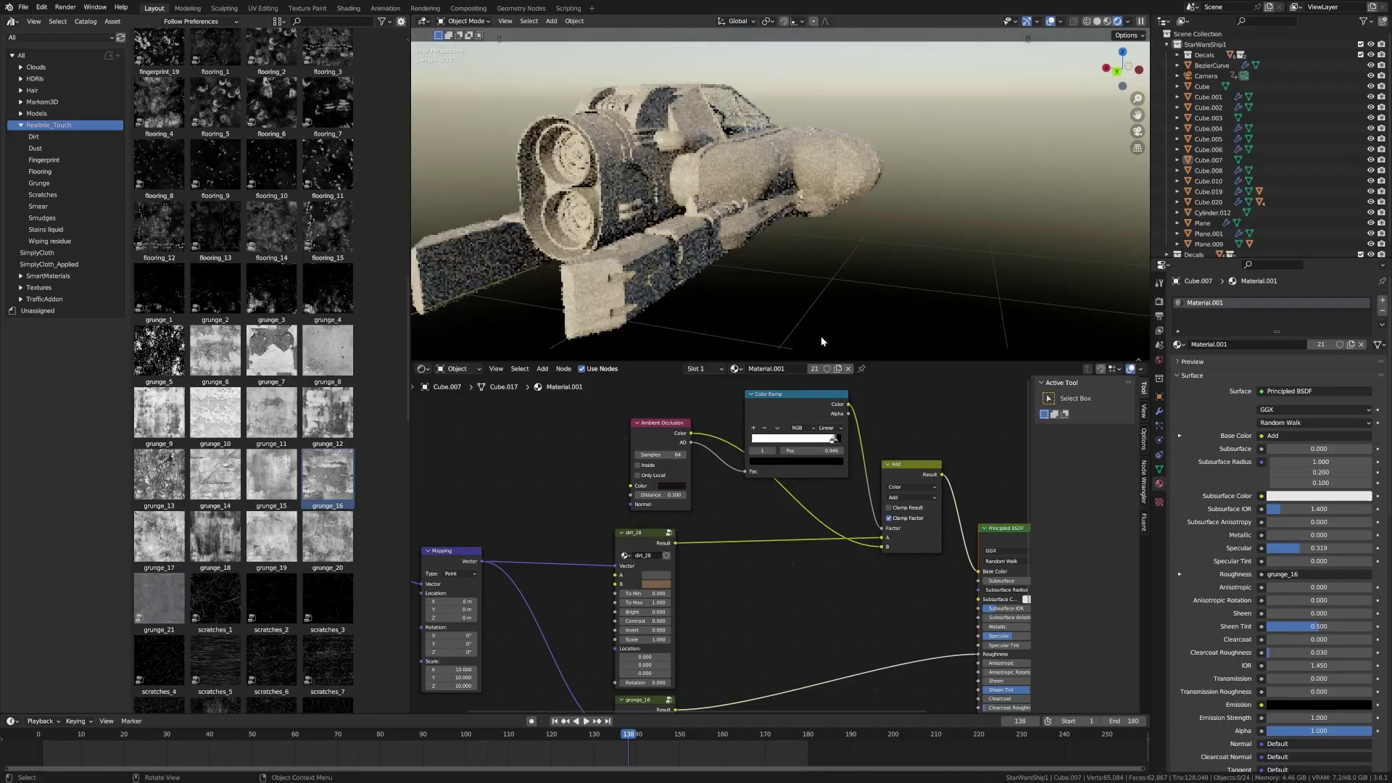
{"action": "middle_click_drag", "start_coordinate": [821, 340], "coordinate": [718, 350]}
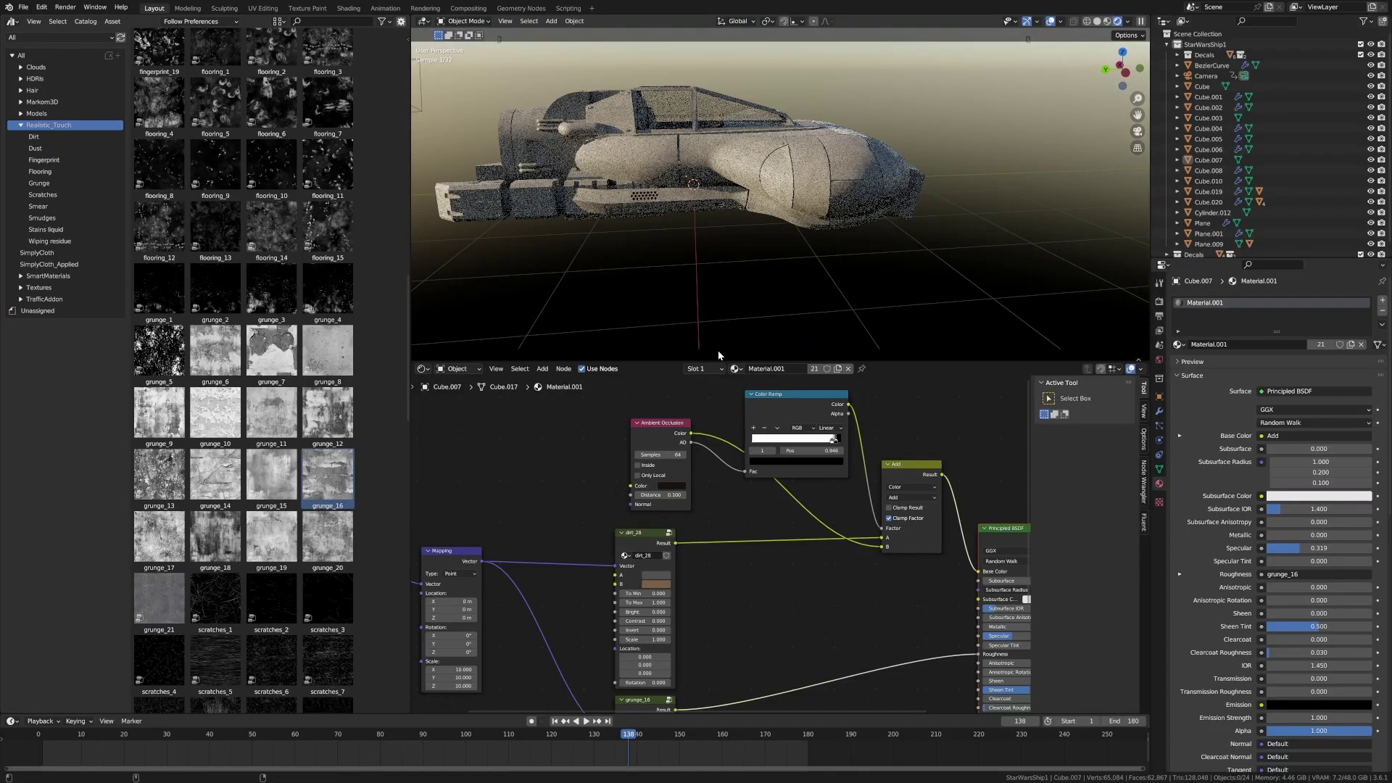
{"action": "middle_click_drag", "start_coordinate": [784, 33], "coordinate": [711, 304]}
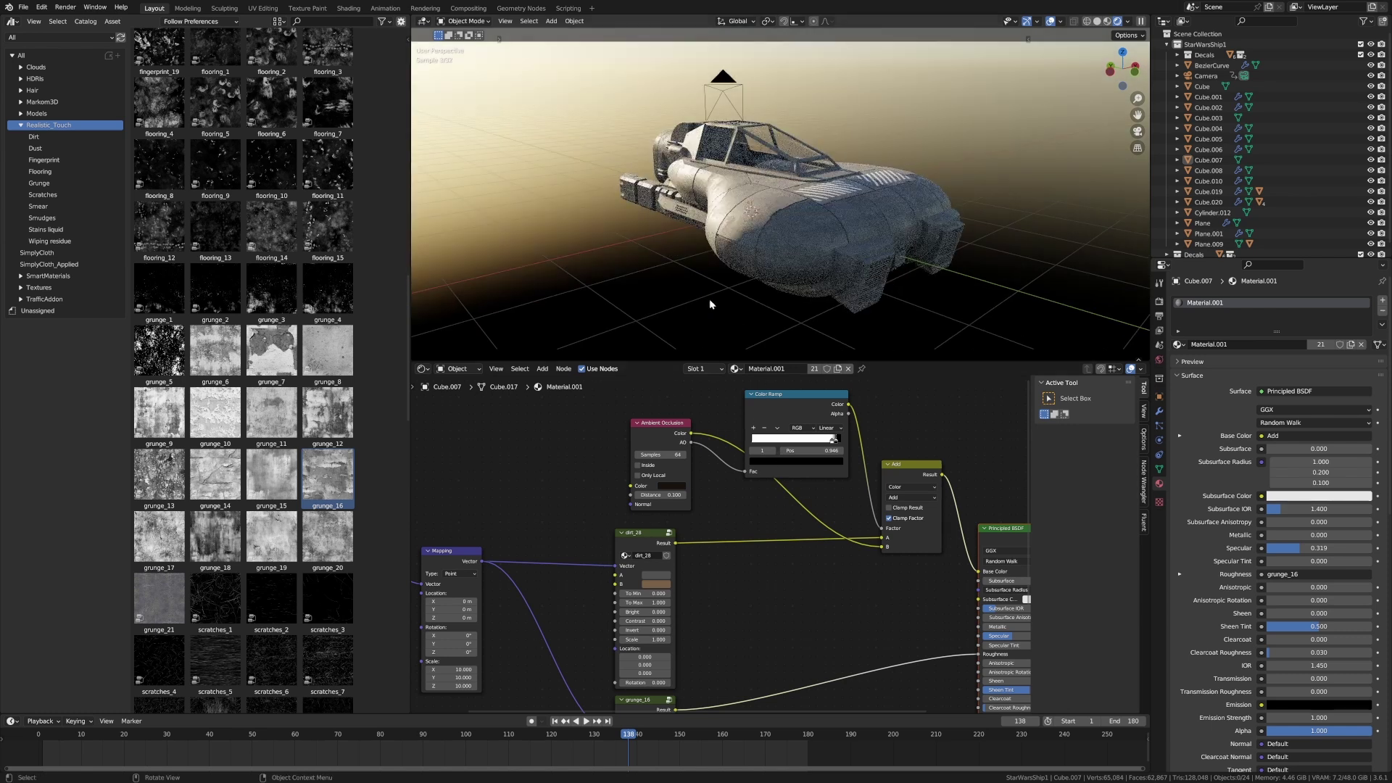